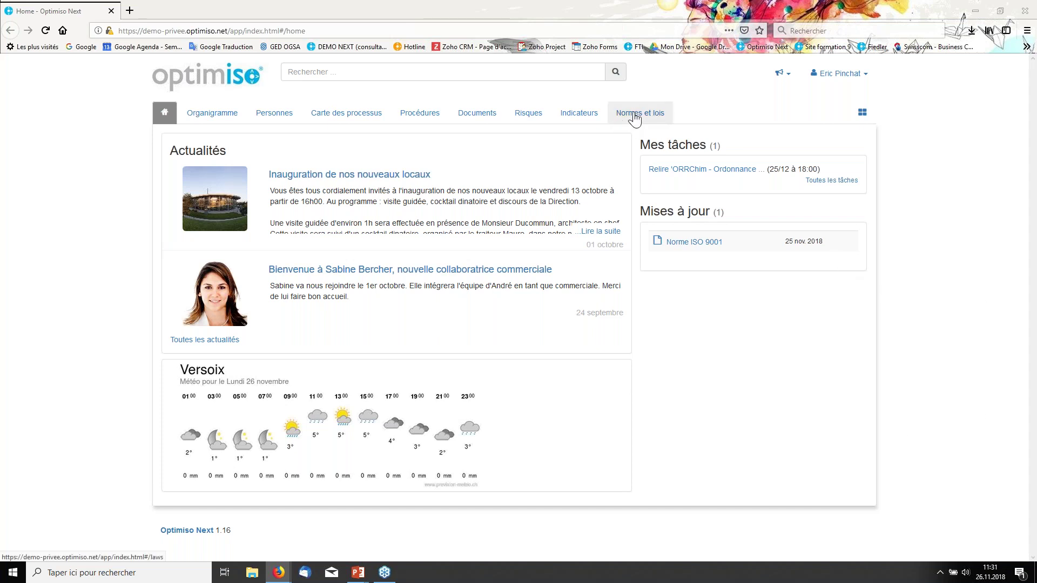
# - Open the Normes et lois list, filter it by the type Norme, and clear that filter again
pyautogui.click(634, 115)
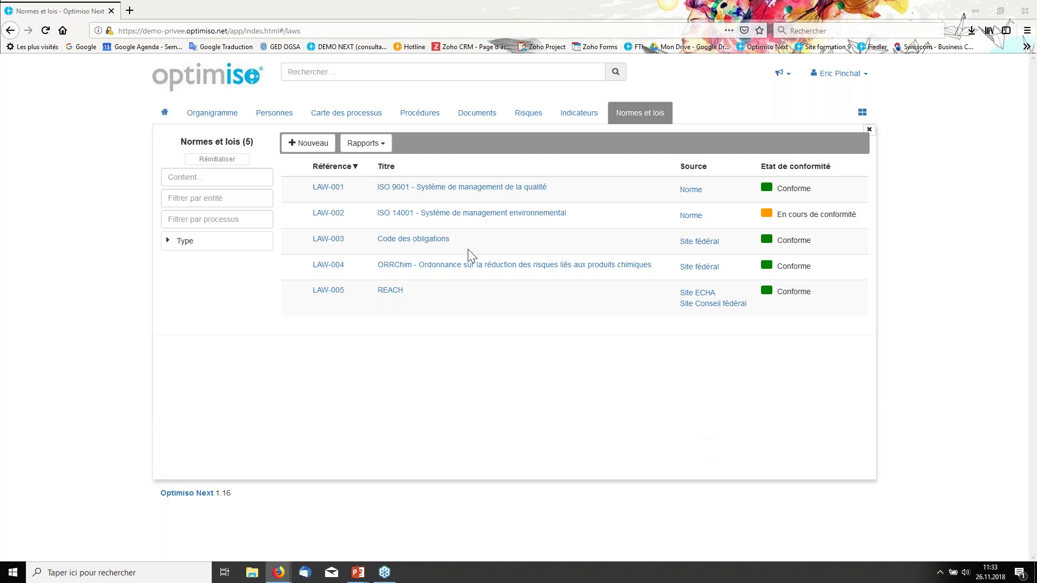
pyautogui.click(201, 245)
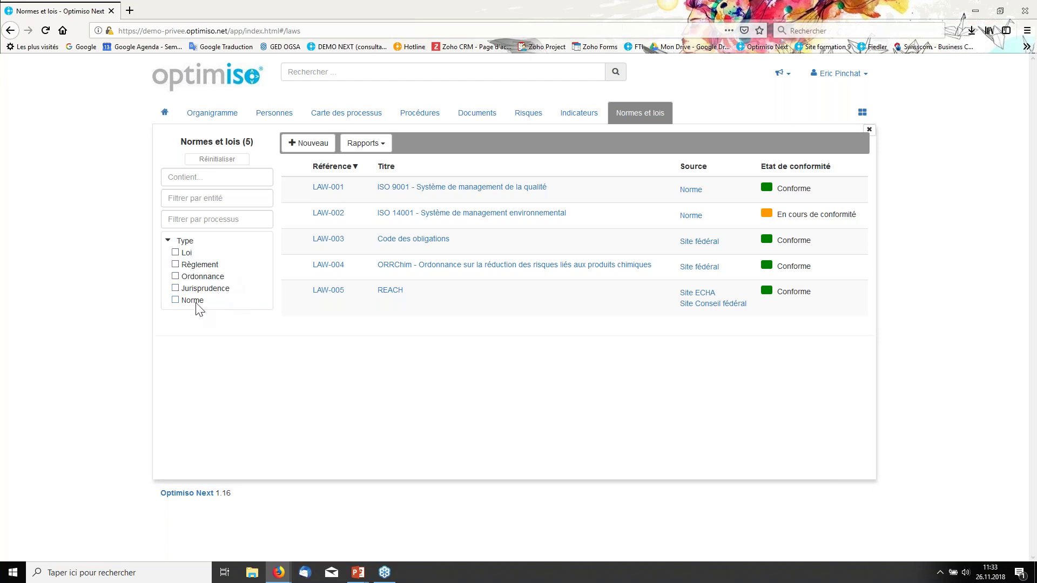
pyautogui.click(175, 300)
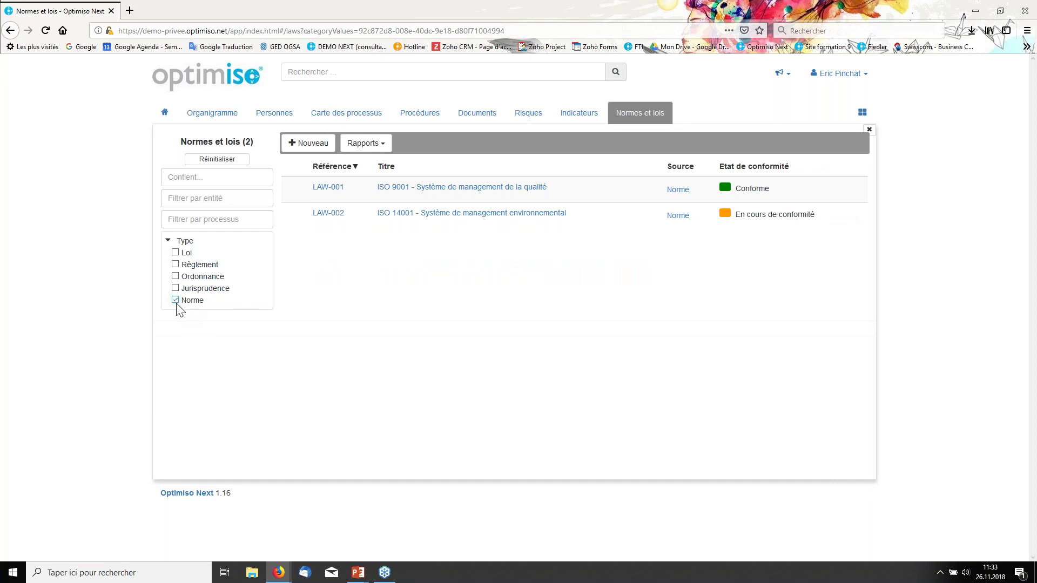
pyautogui.click(177, 301)
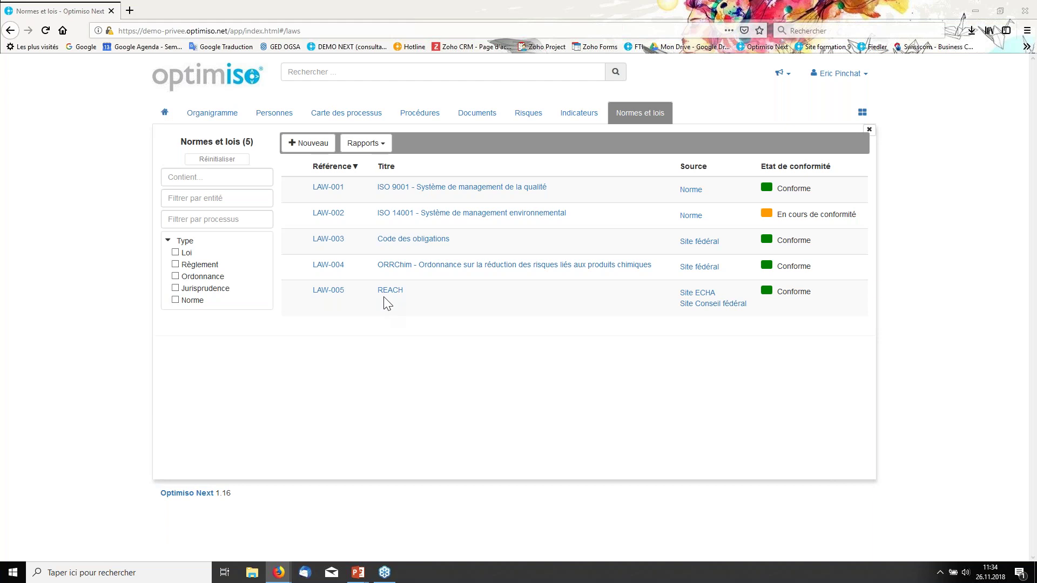
# - Open the ISO 9001 - Système de management de la qualité record, view its linked Norme source document, and close that document
pyautogui.click(447, 193)
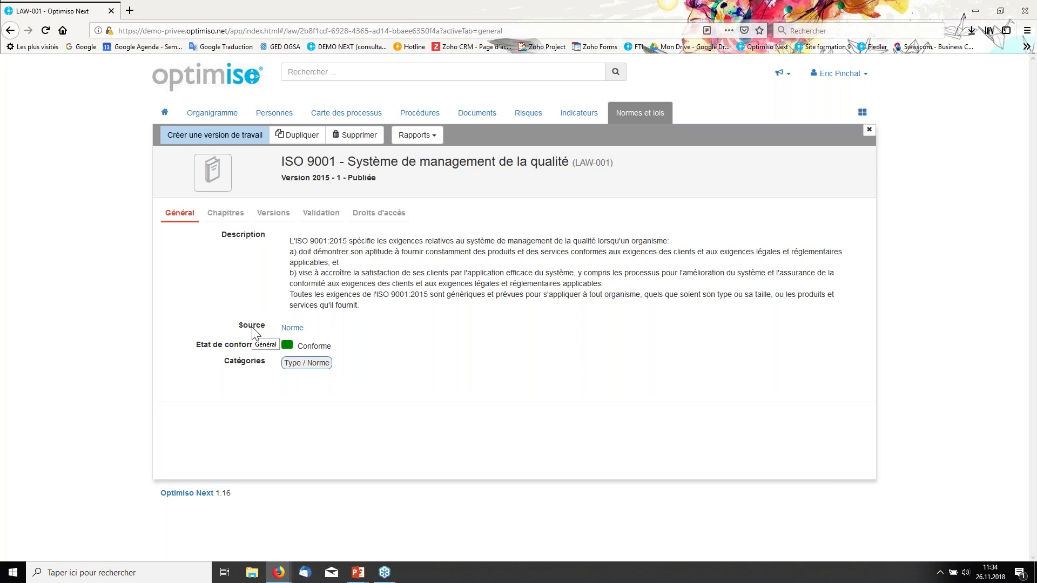
pyautogui.click(291, 328)
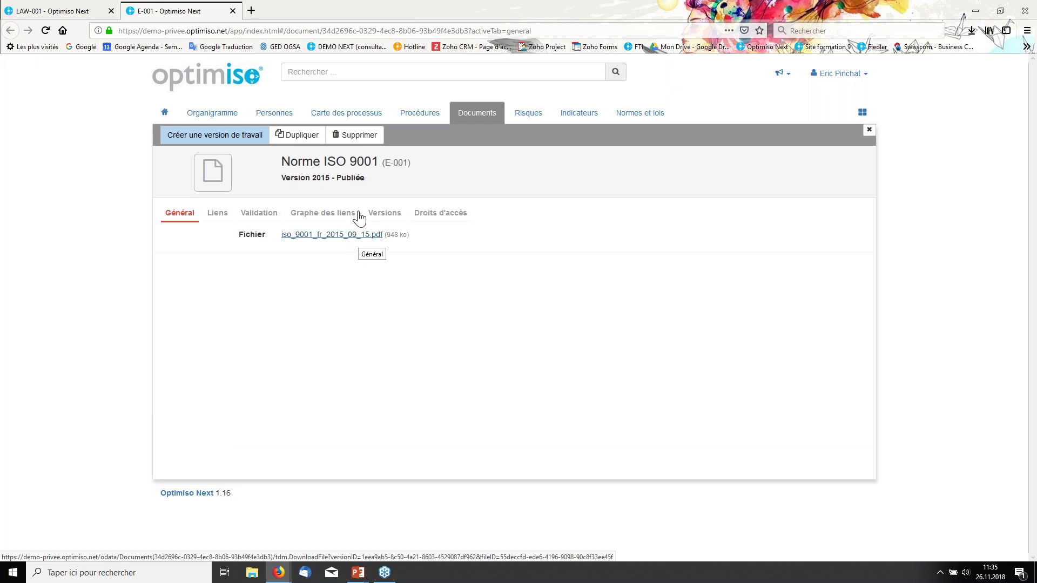
pyautogui.click(233, 10)
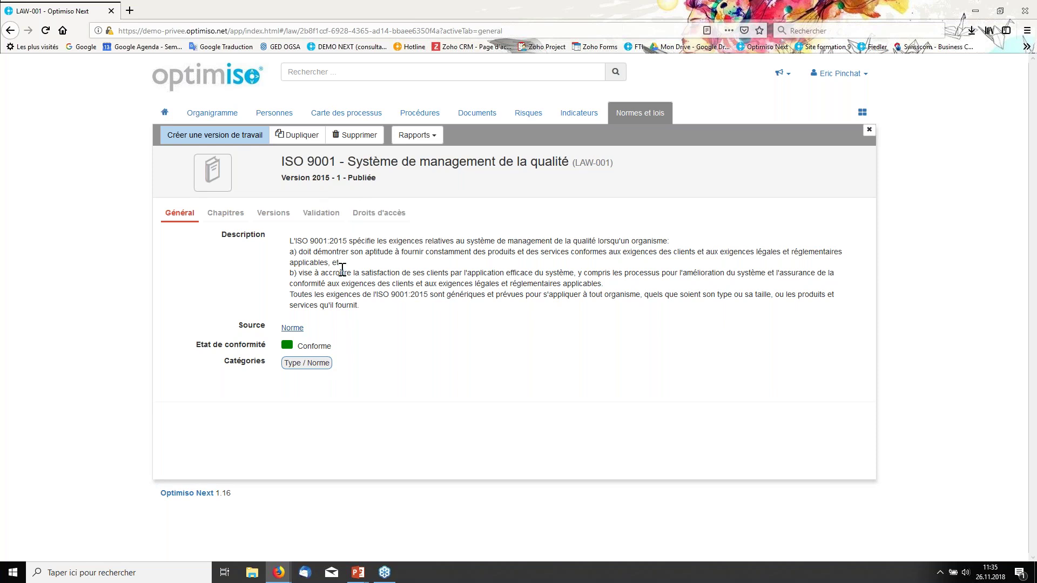
# - Create a working version of the ISO 9001 record and review its jurisdiction, compliance state and type category options
pyautogui.click(219, 141)
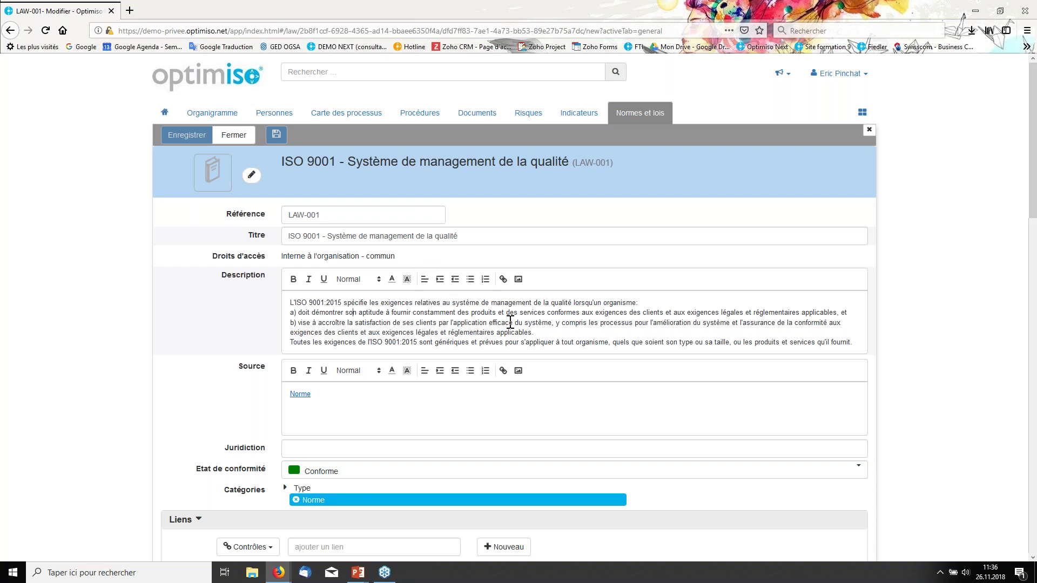
pyautogui.scroll(-2, 378, 317)
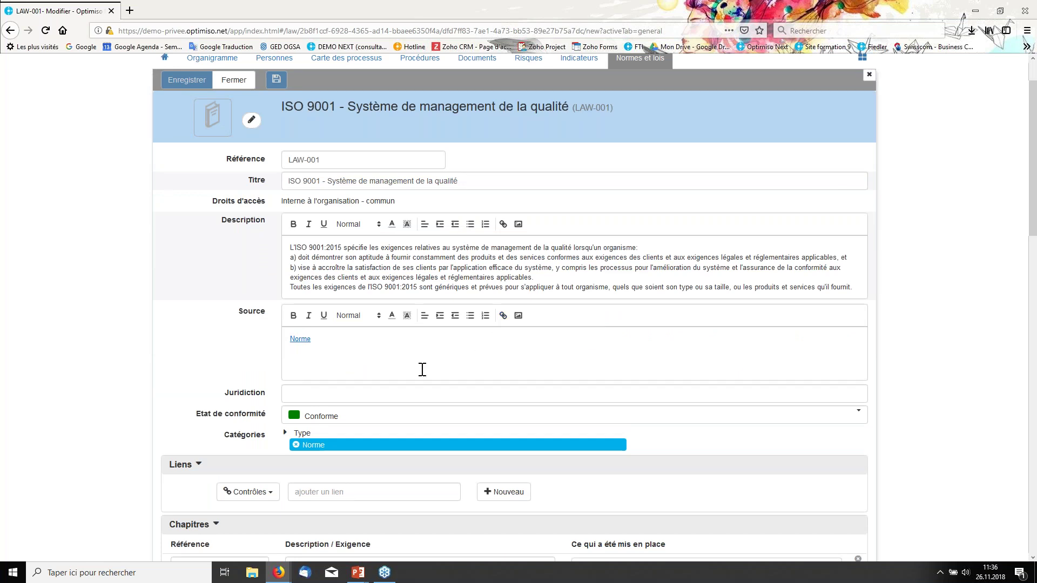
pyautogui.click(388, 392)
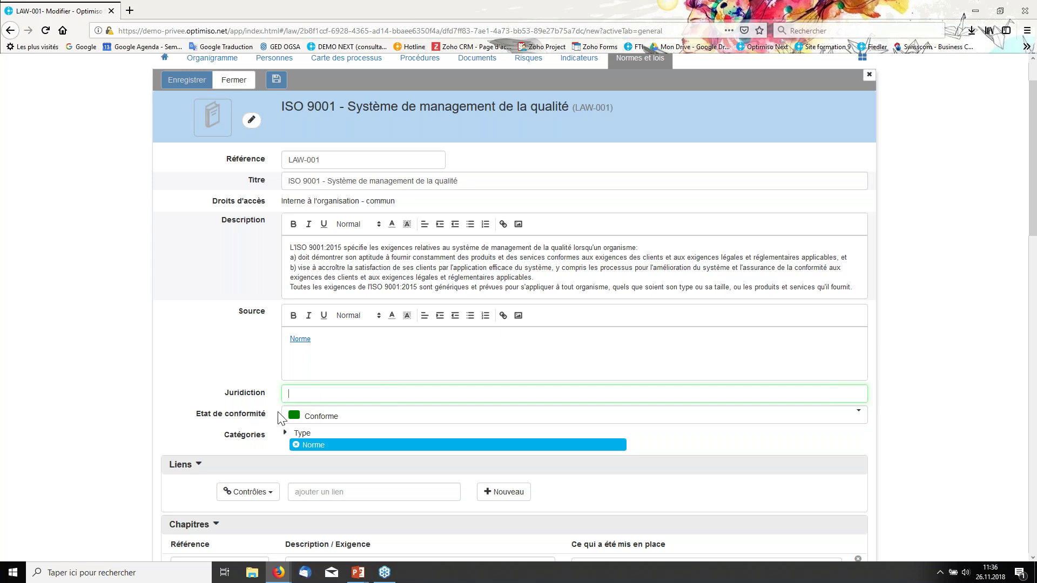
pyautogui.click(388, 424)
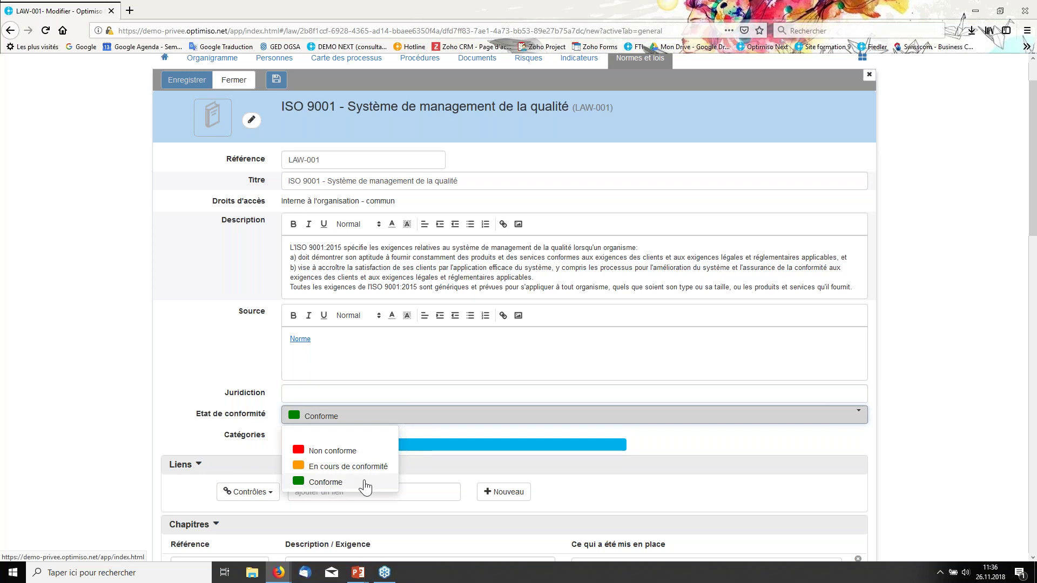
pyautogui.click(366, 426)
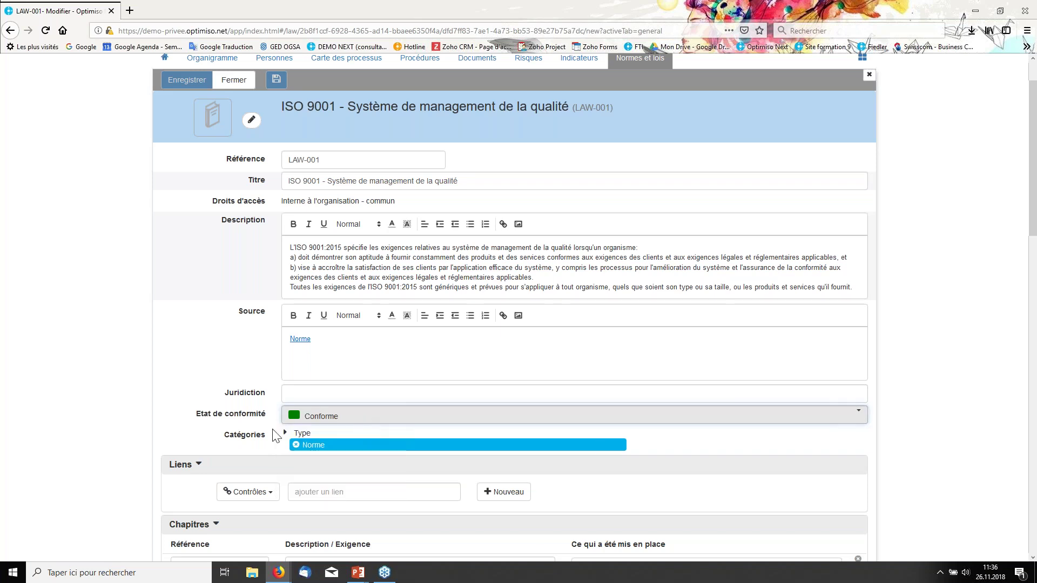
pyautogui.click(307, 443)
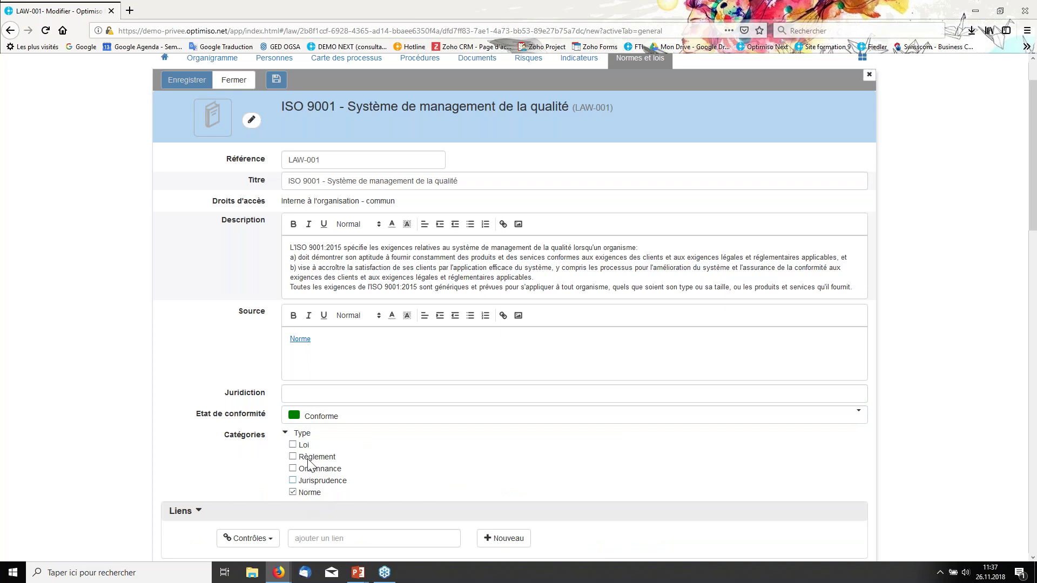
pyautogui.click(302, 434)
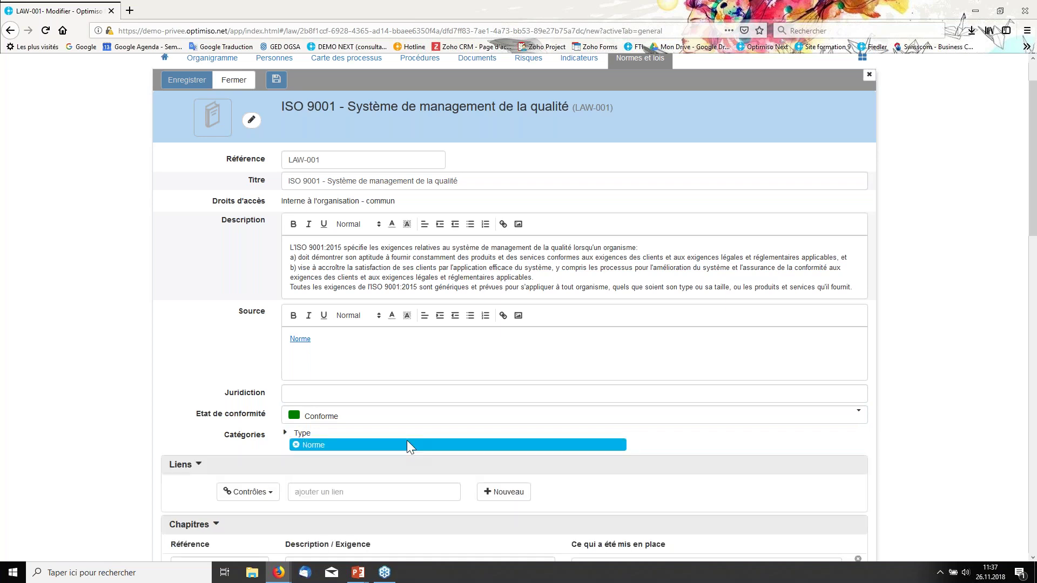
# - Examine the Chapitres section, looking at chapter 5.2's reference, title, requirement text and description of what has been put in place
pyautogui.scroll(-3, 406, 440)
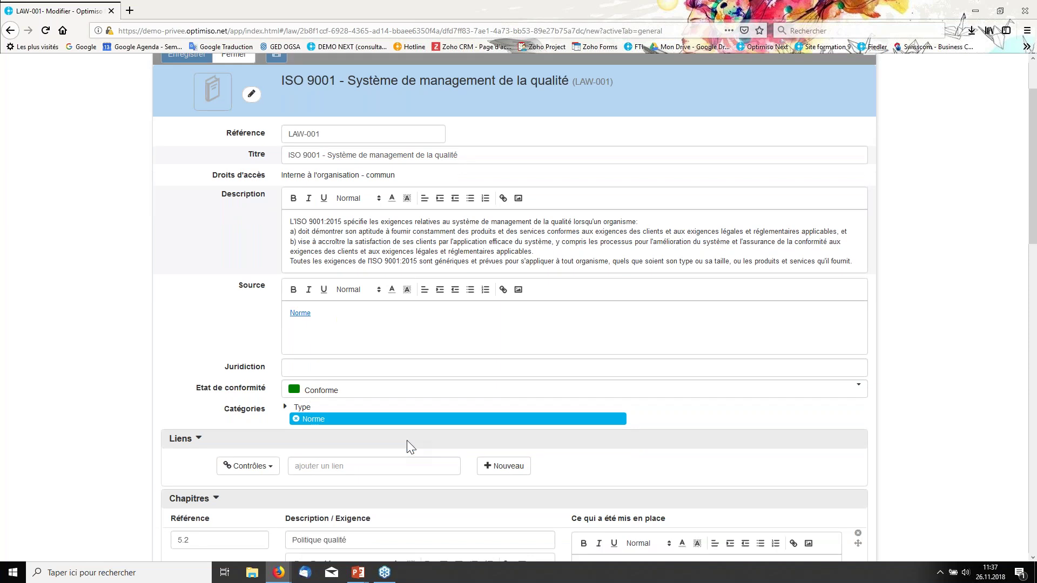
pyautogui.scroll(-1, 518, 324)
pyautogui.scroll(-1, 518, 324)
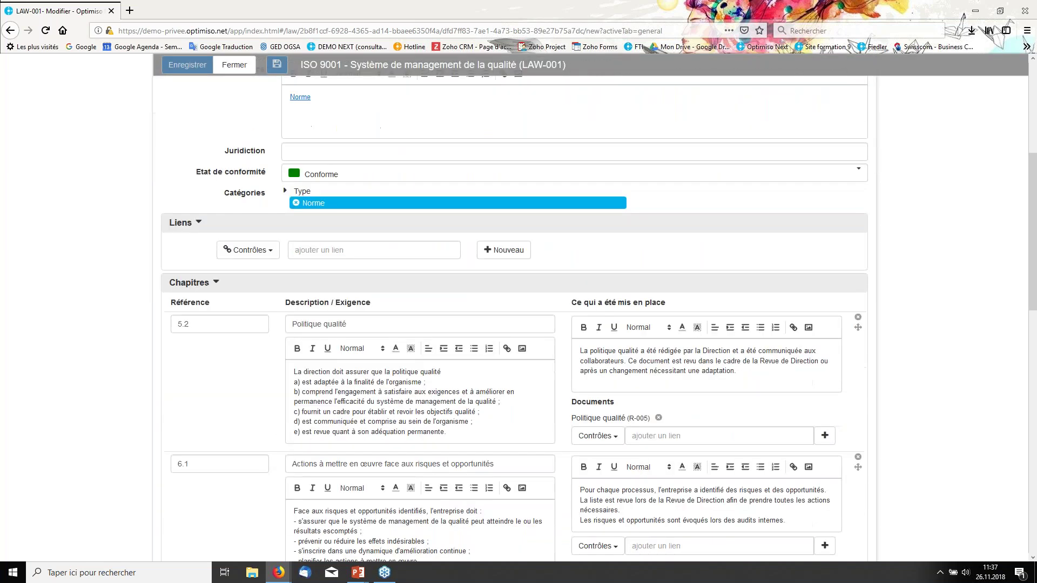
pyautogui.scroll(1, 519, 324)
pyautogui.scroll(2, 518, 324)
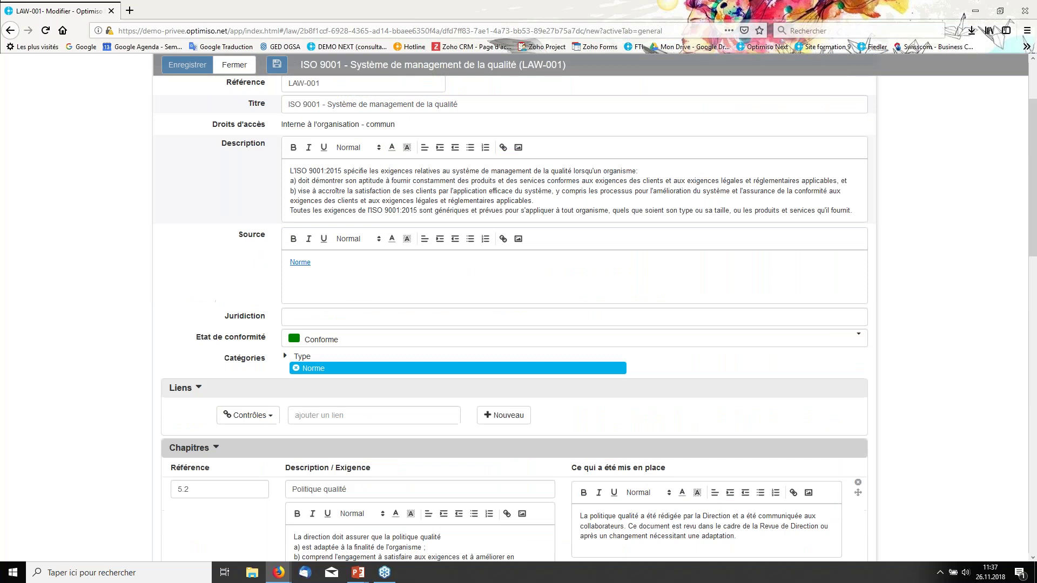
pyautogui.scroll(-2, 518, 324)
pyautogui.scroll(-2, 518, 324)
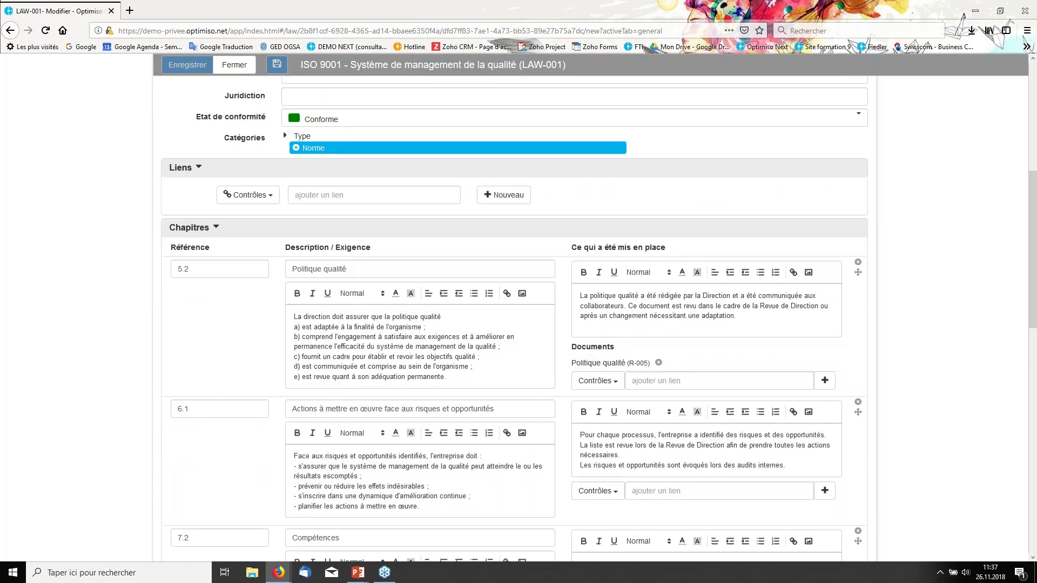
pyautogui.scroll(-1, 194, 179)
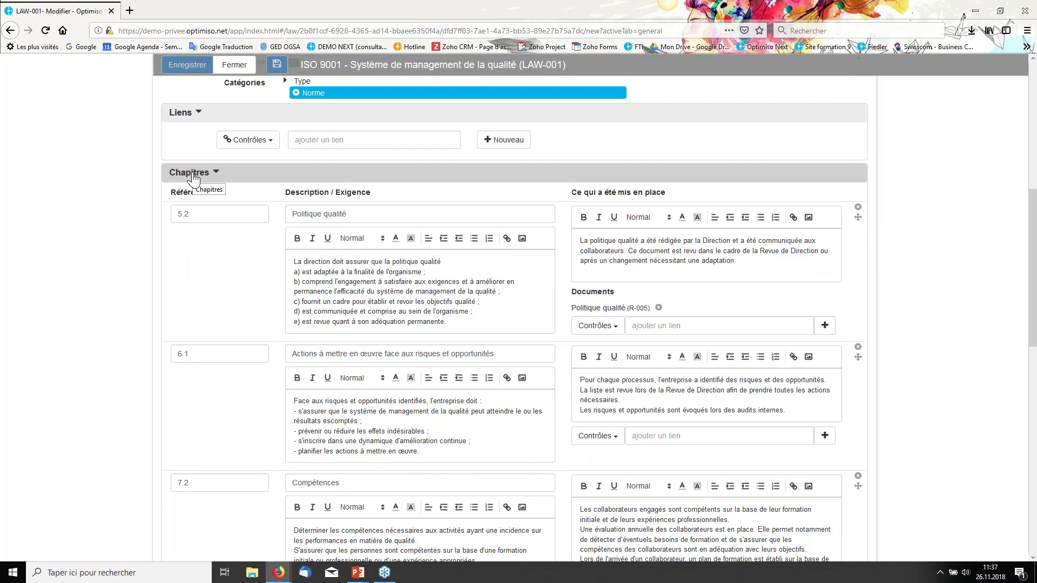
pyautogui.click(218, 214)
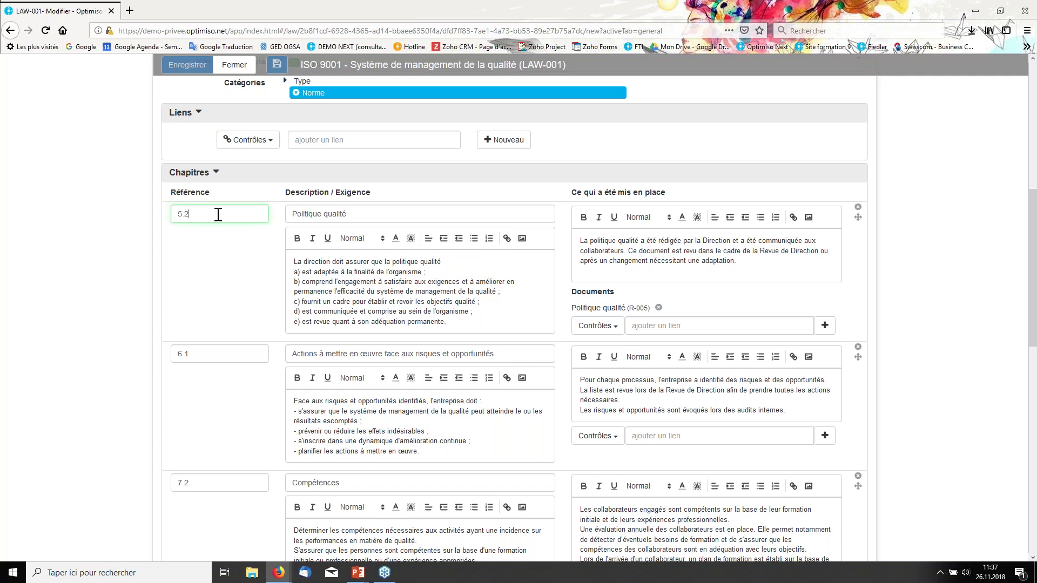
pyautogui.click(377, 211)
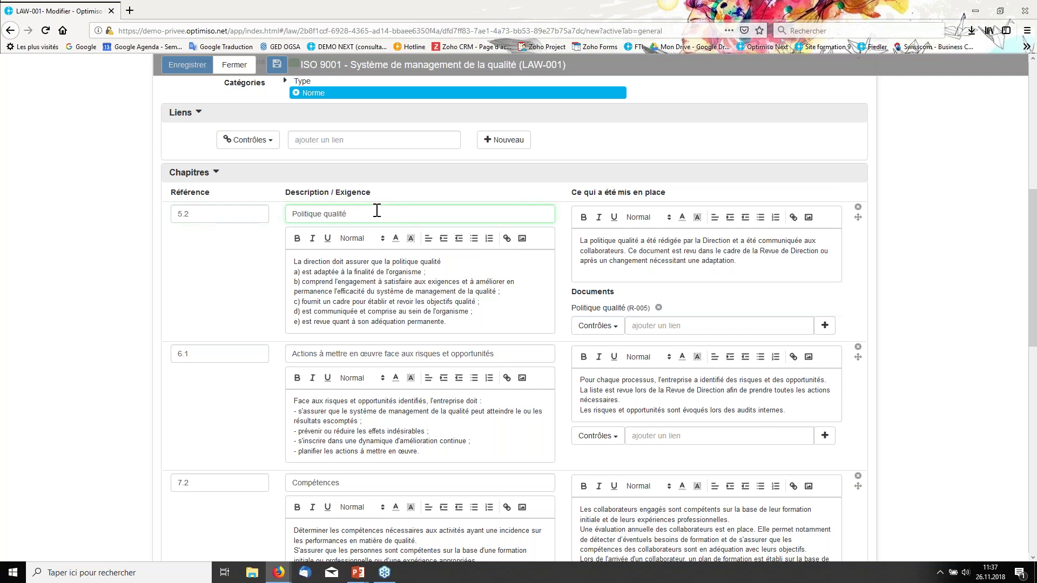
pyautogui.click(393, 272)
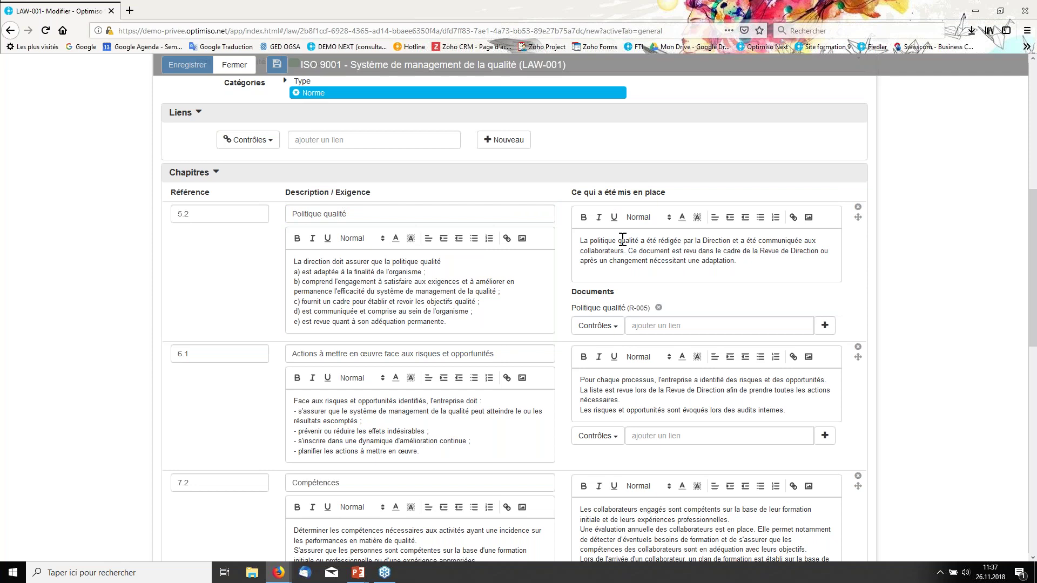
pyautogui.moveTo(623, 239); pyautogui.dragTo(625, 263)
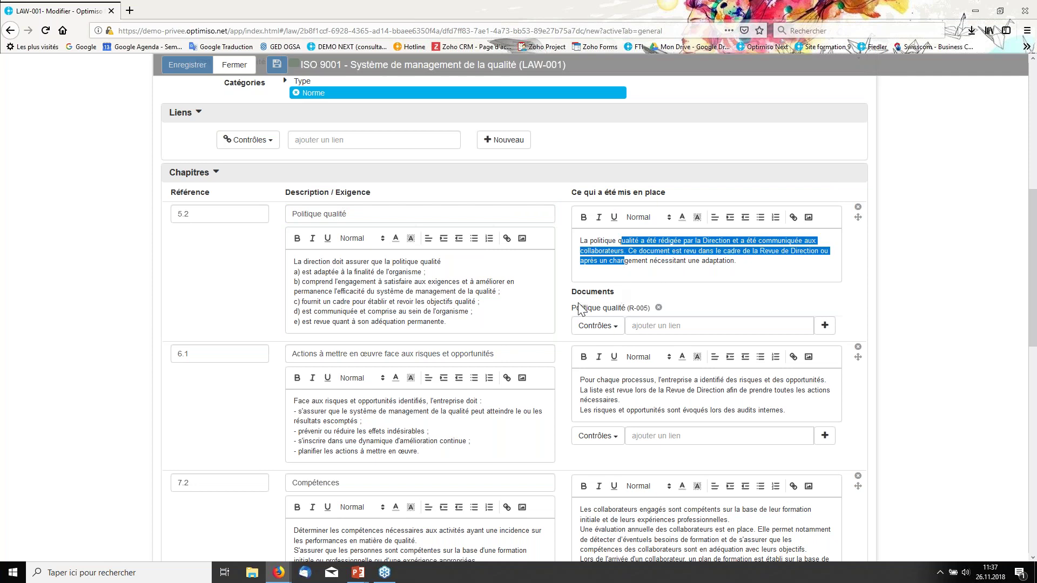
# - Check which kinds of items can be linked to chapter 5.2 and reread its implementation text
pyautogui.click(609, 333)
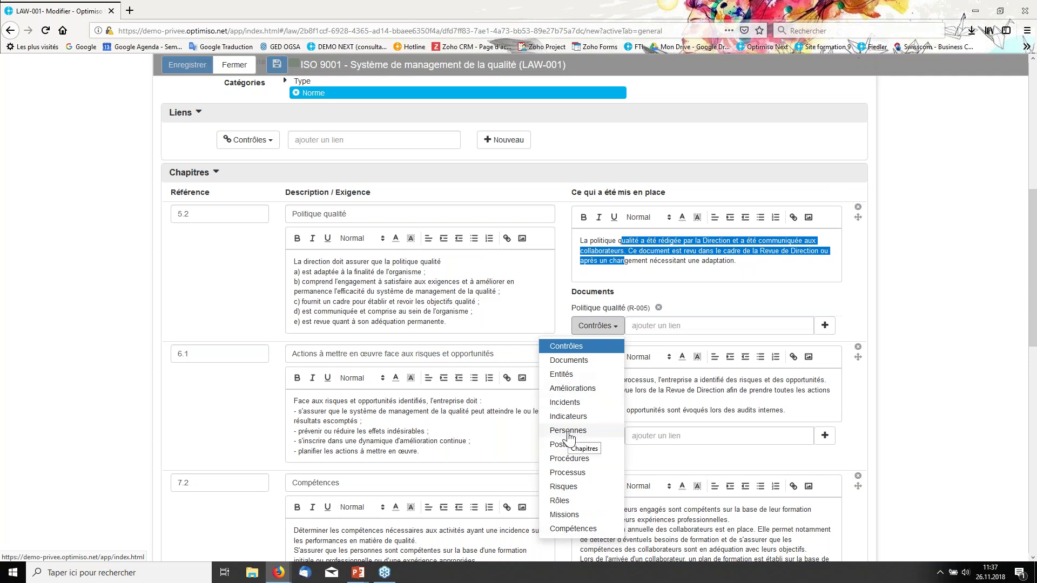
pyautogui.click(711, 301)
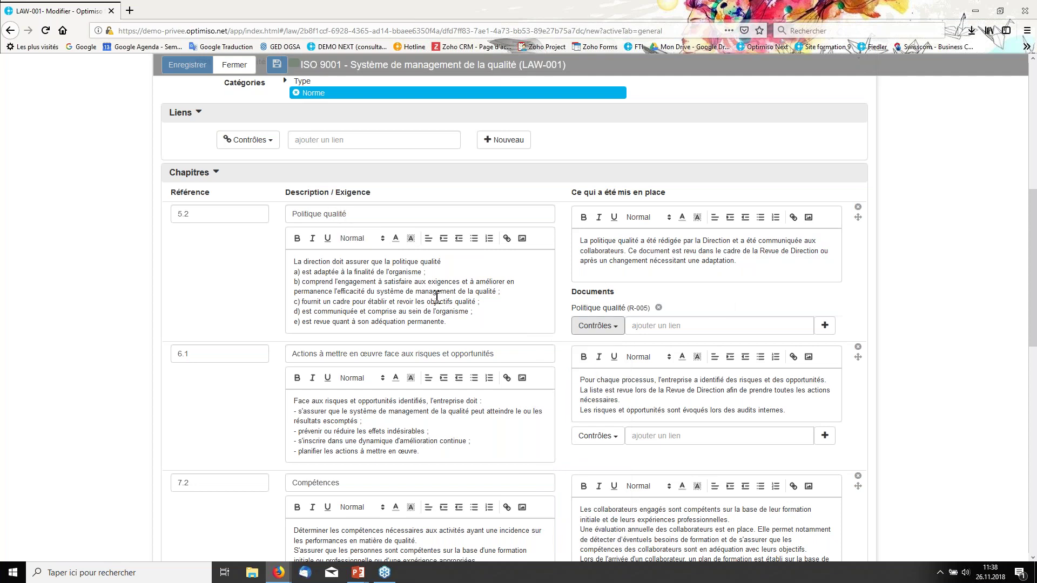
pyautogui.click(652, 240)
pyautogui.keyDown('shift'); pyautogui.click(756, 242); pyautogui.keyUp('shift')
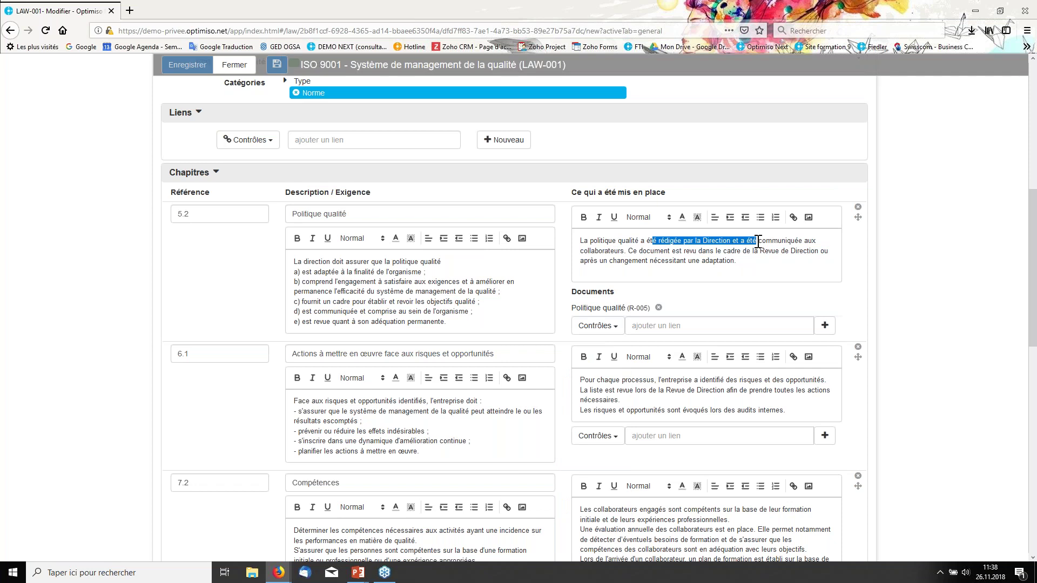
pyautogui.click(738, 262)
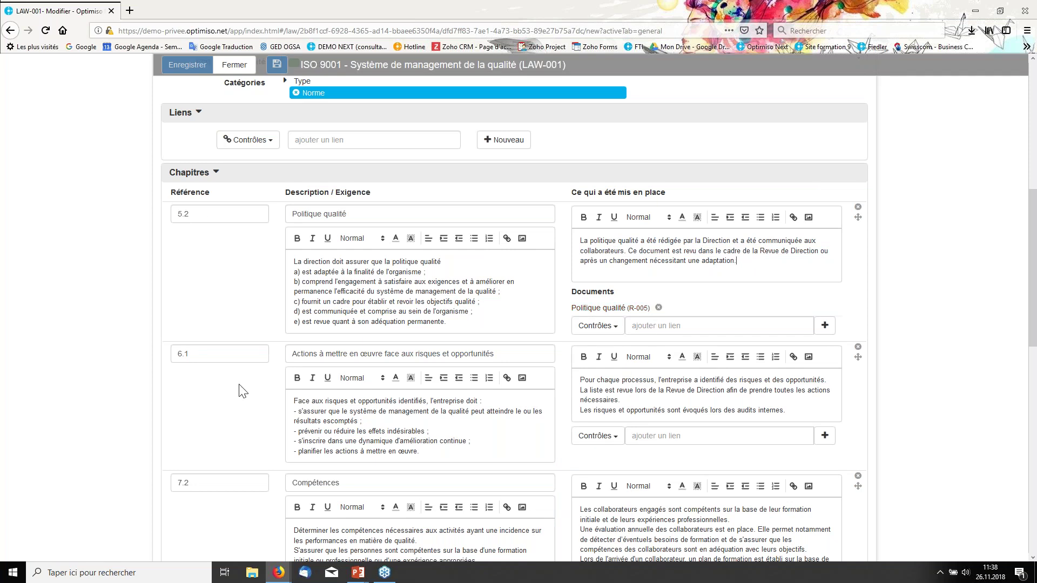
# - Look through the remaining ISO 9001 chapters with their requirements, implemented measures and links, and return to the record's general fields
pyautogui.scroll(-1, 243, 390)
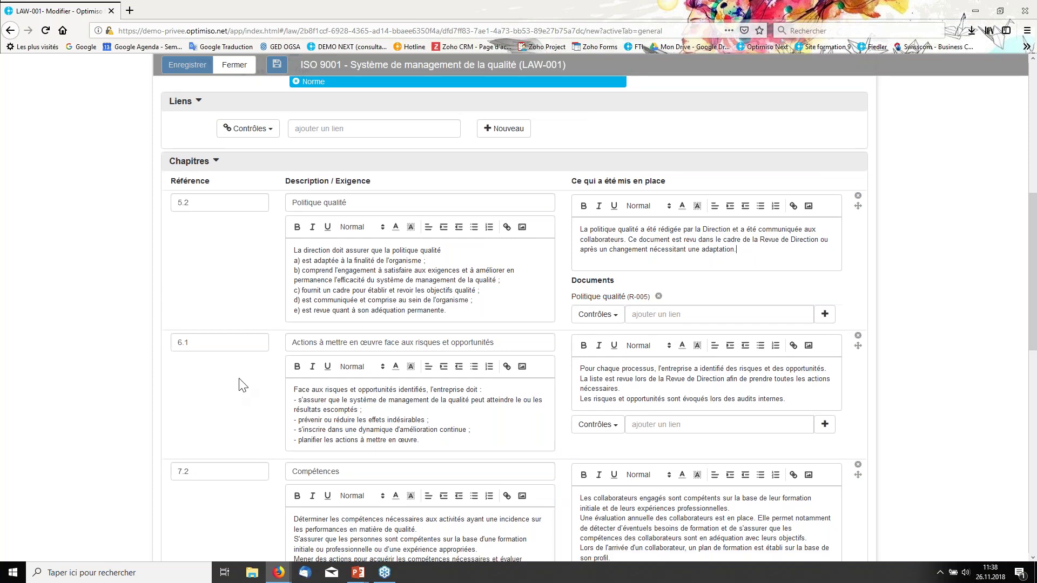
pyautogui.scroll(-1, 243, 384)
pyautogui.scroll(-2, 229, 333)
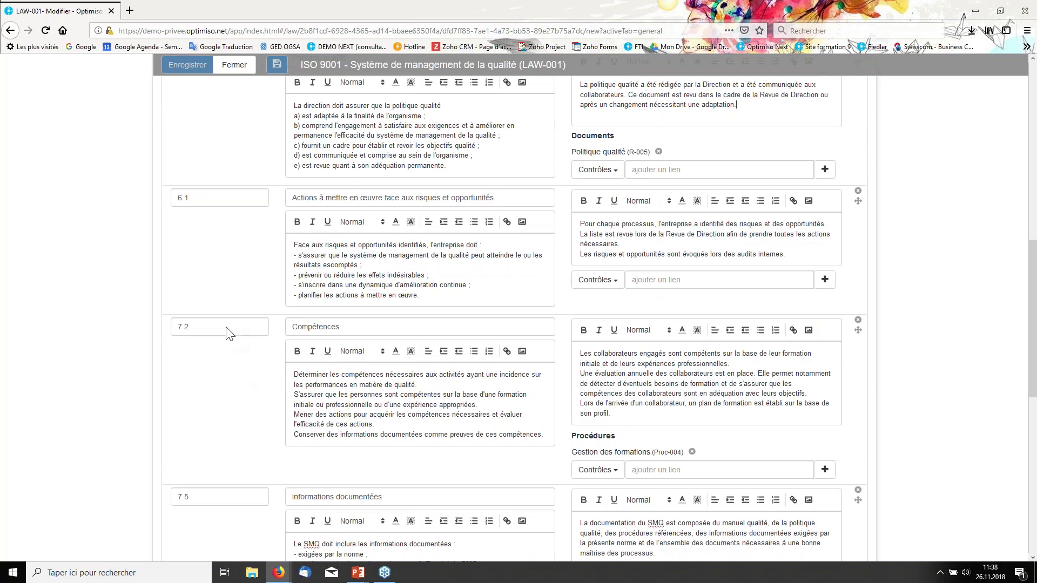
pyautogui.scroll(-2, 229, 334)
pyautogui.scroll(-1, 231, 271)
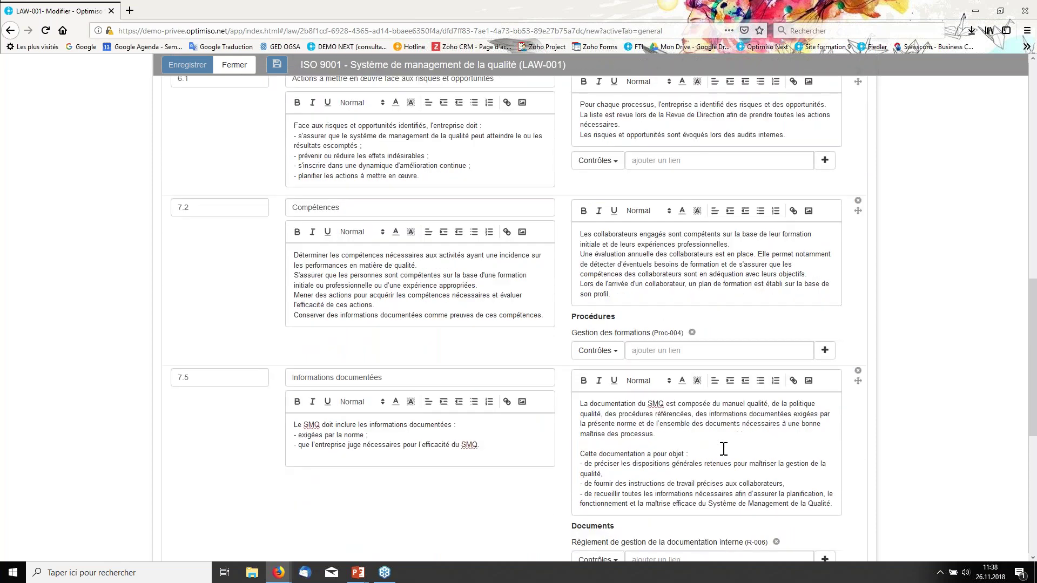
pyautogui.scroll(-1, 723, 449)
pyautogui.scroll(-3, 723, 449)
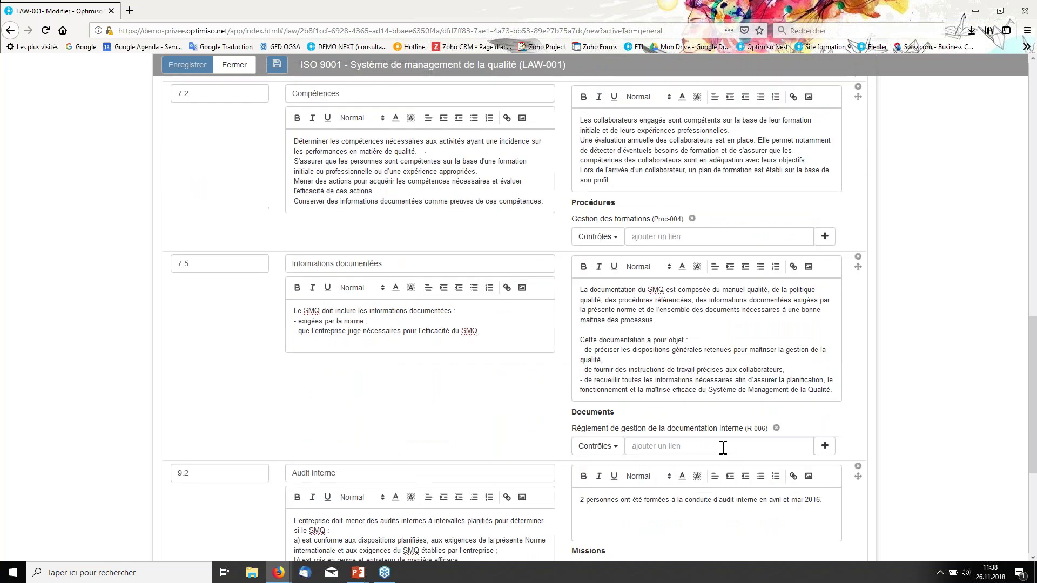
pyautogui.scroll(-3, 723, 447)
pyautogui.scroll(3, 724, 448)
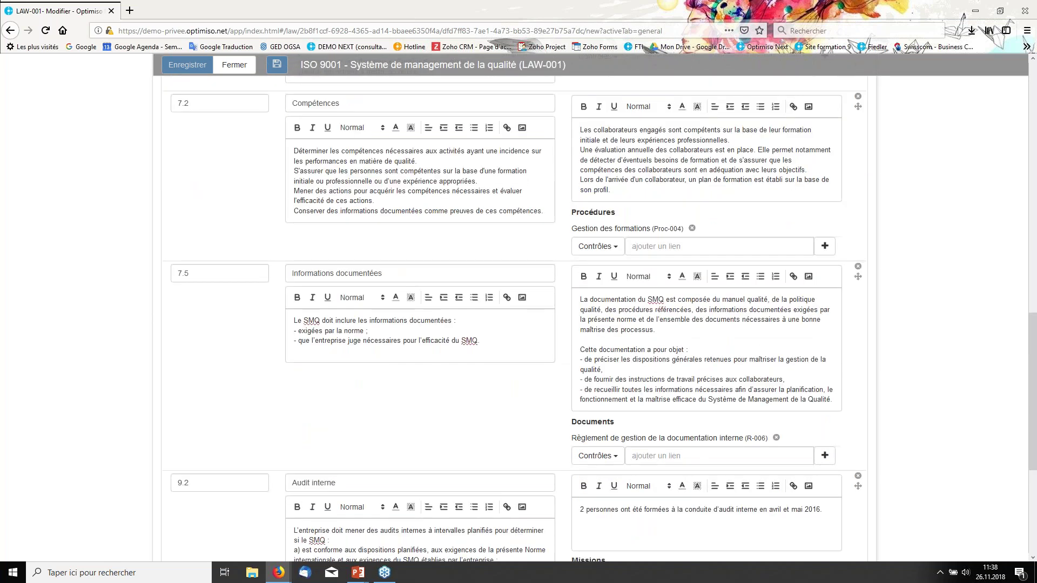
pyautogui.scroll(3, 518, 319)
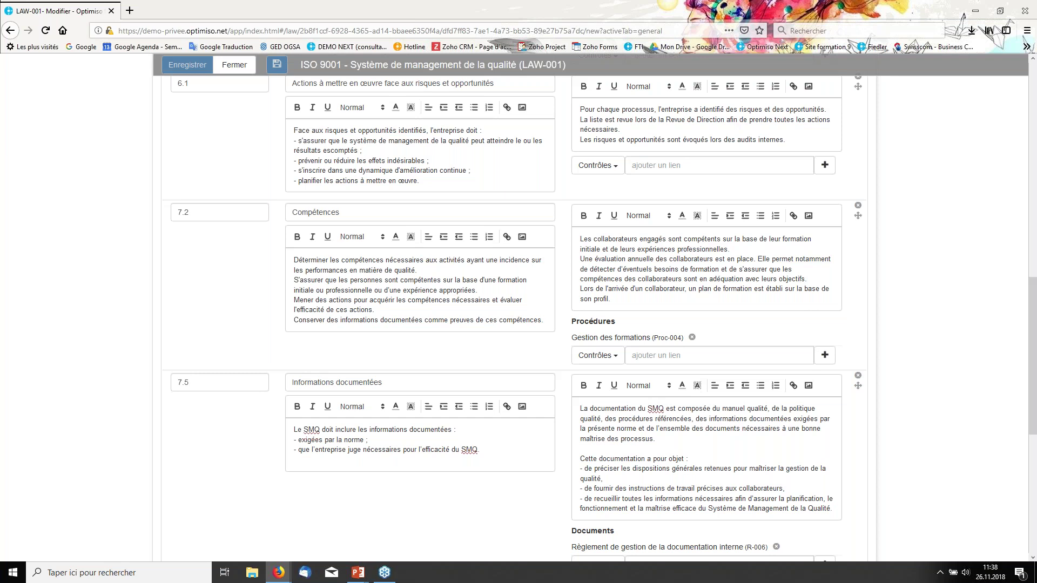
pyautogui.scroll(6, 519, 318)
pyautogui.scroll(2, 518, 318)
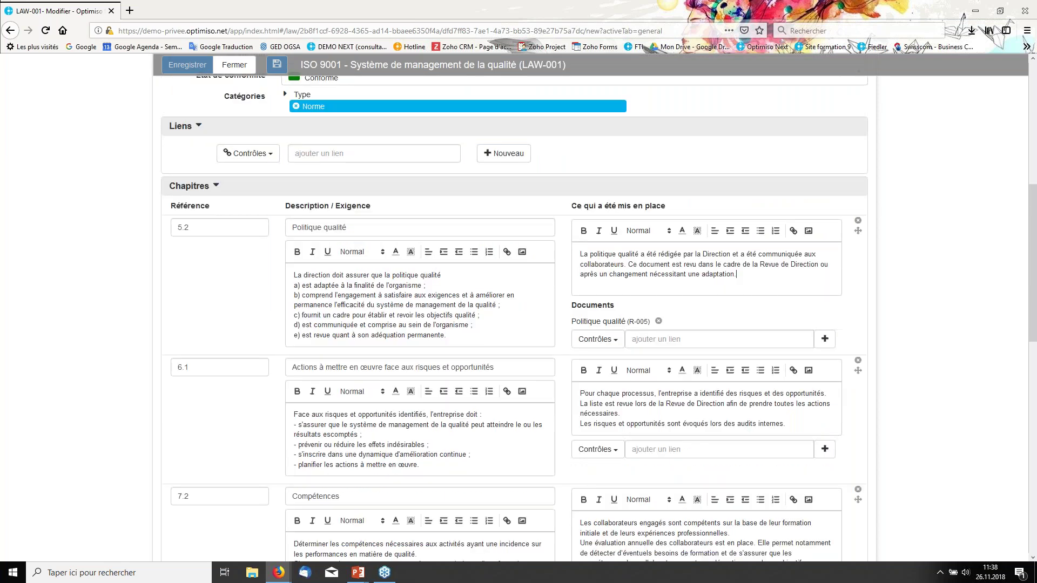
pyautogui.scroll(7, 518, 318)
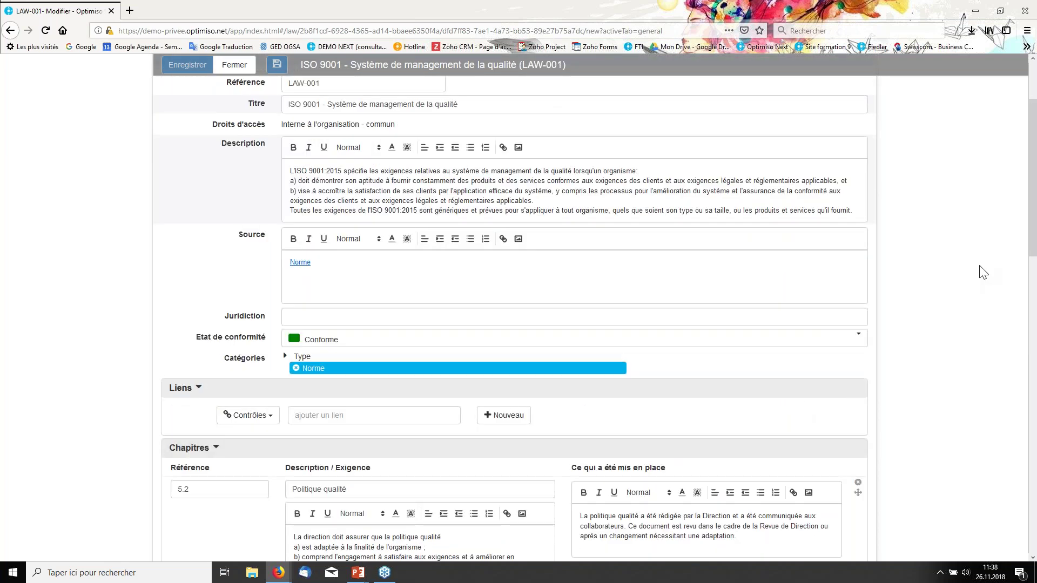
# - Close the ISO 9001 editing form without saving and look through the chapters of the published version
pyautogui.click(234, 64)
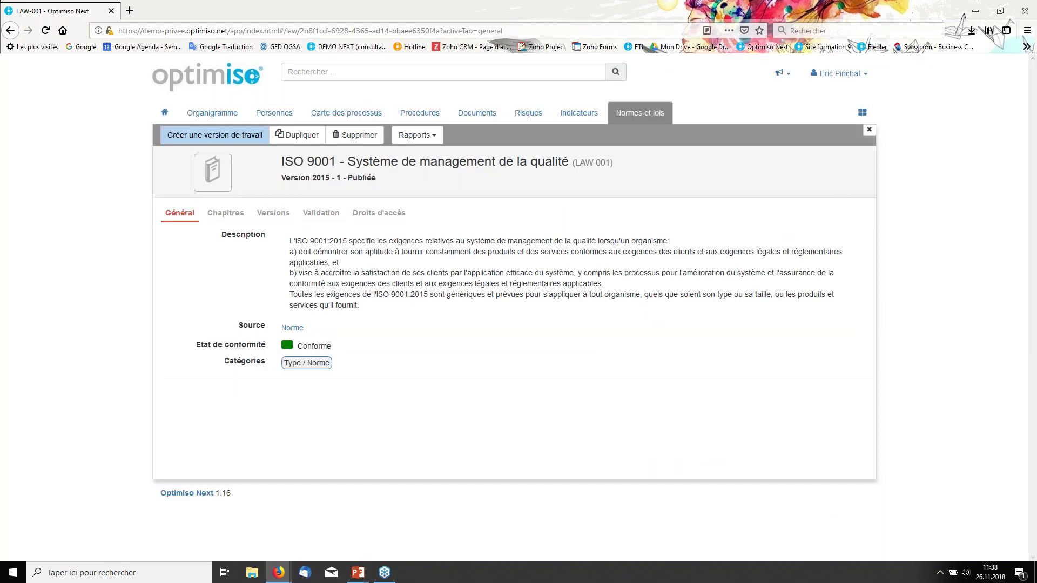
pyautogui.click(232, 218)
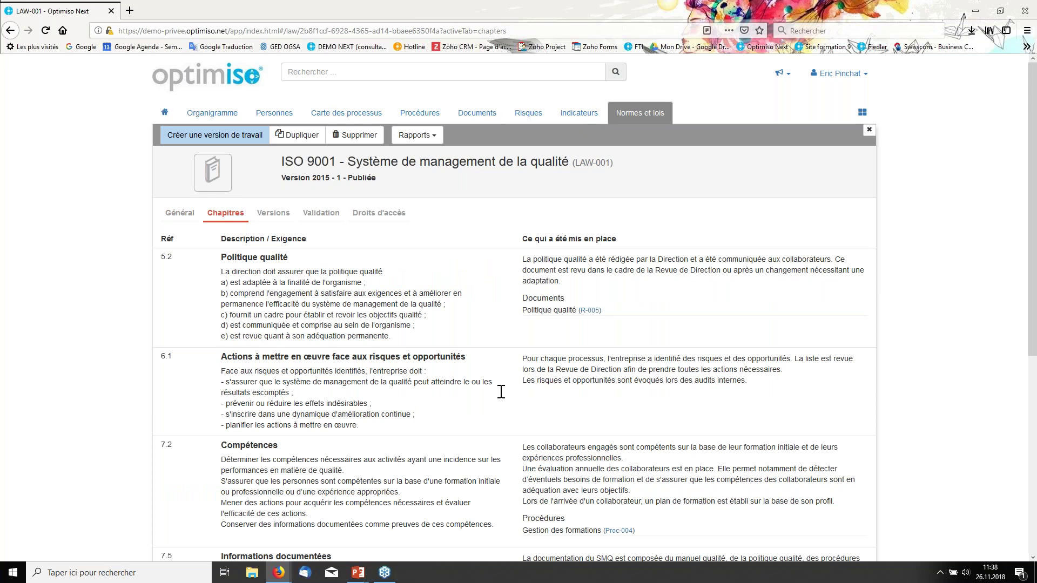
pyautogui.scroll(-5, 501, 391)
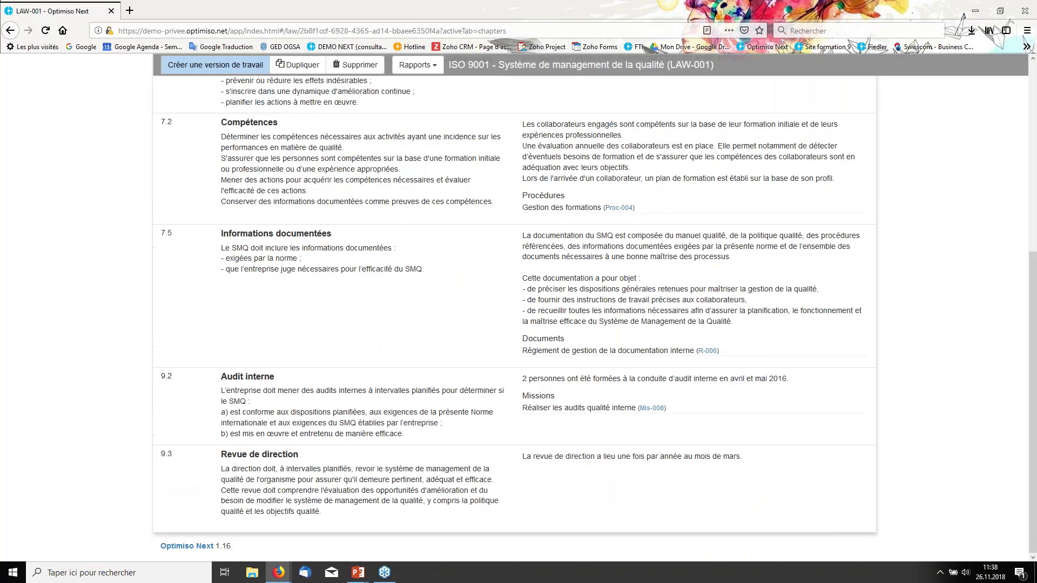
pyautogui.scroll(5, 509, 359)
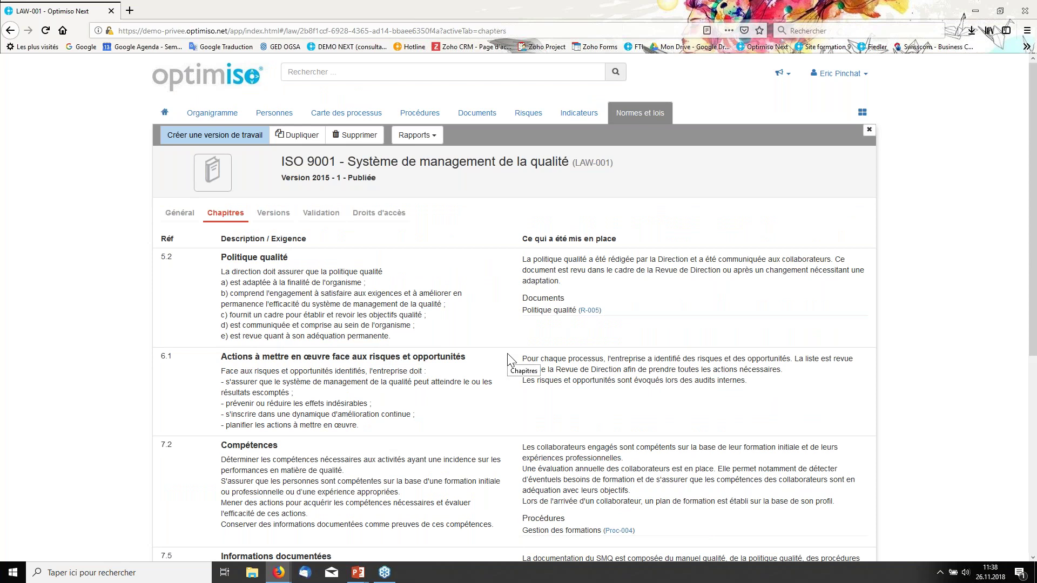
# - Search the chapters page for the word "compétence"
pyautogui.hotkey('ctrl', 'f')
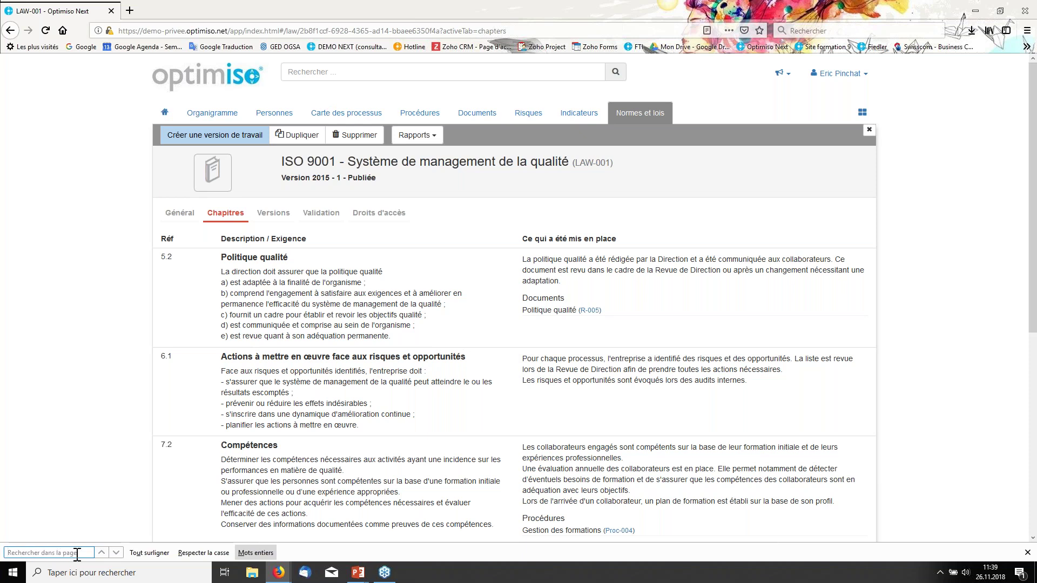
pyautogui.write('compétence')
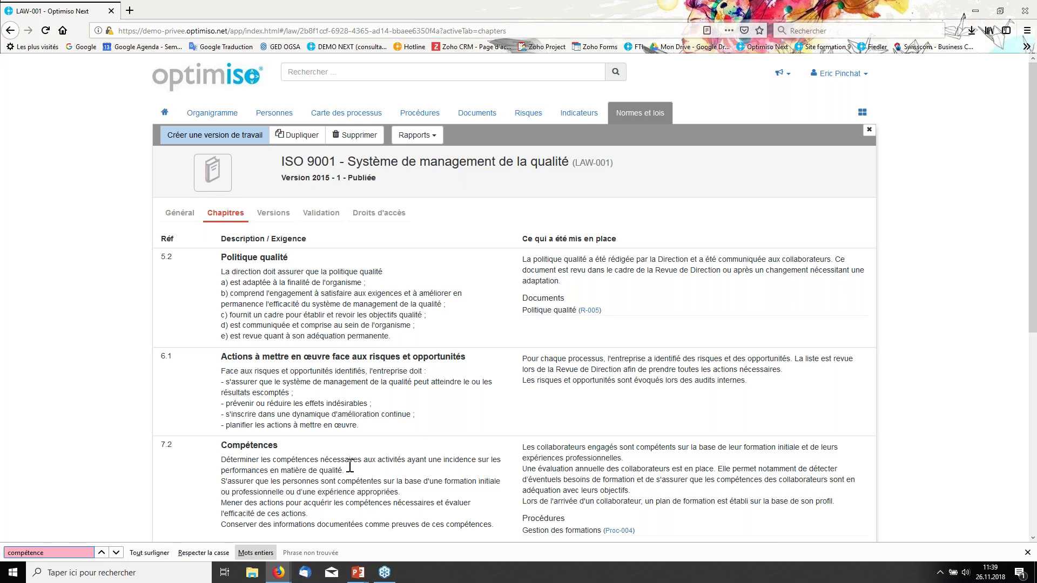
pyautogui.scroll(-1, 364, 462)
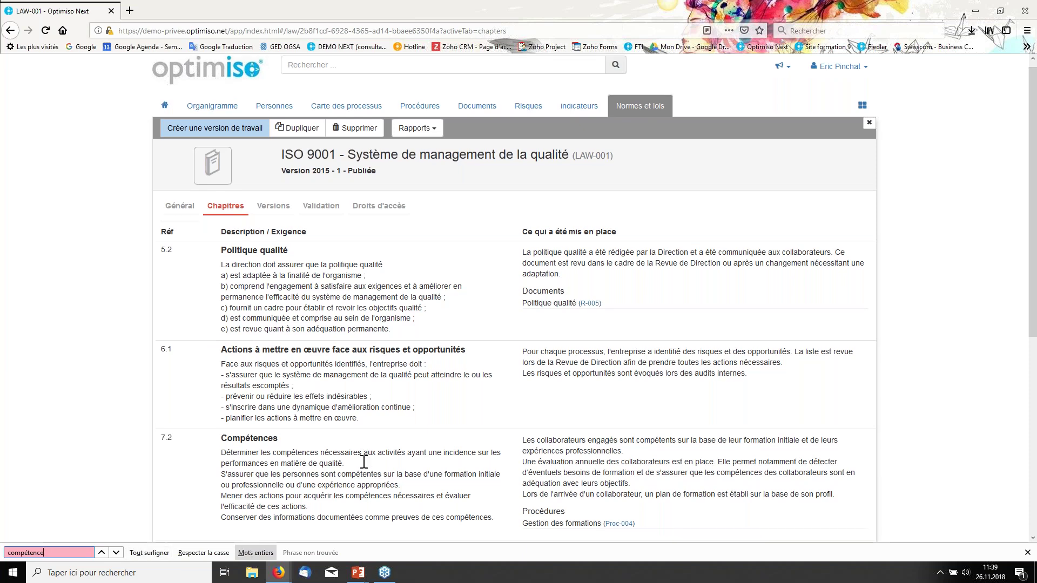
pyautogui.scroll(-2, 363, 463)
# - Search the chapters page for reference "7.5" instead and close the page search
pyautogui.moveTo(51, 553); pyautogui.dragTo(8, 553)
pyautogui.press('BackSpace')
pyautogui.write('7.5')
pyautogui.press('Return')
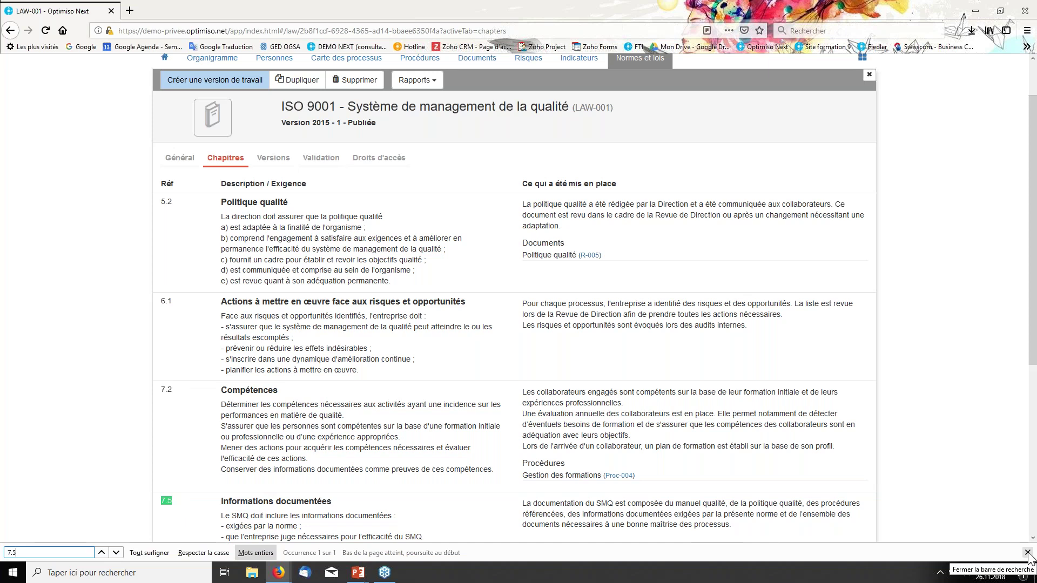
pyautogui.click(1027, 553)
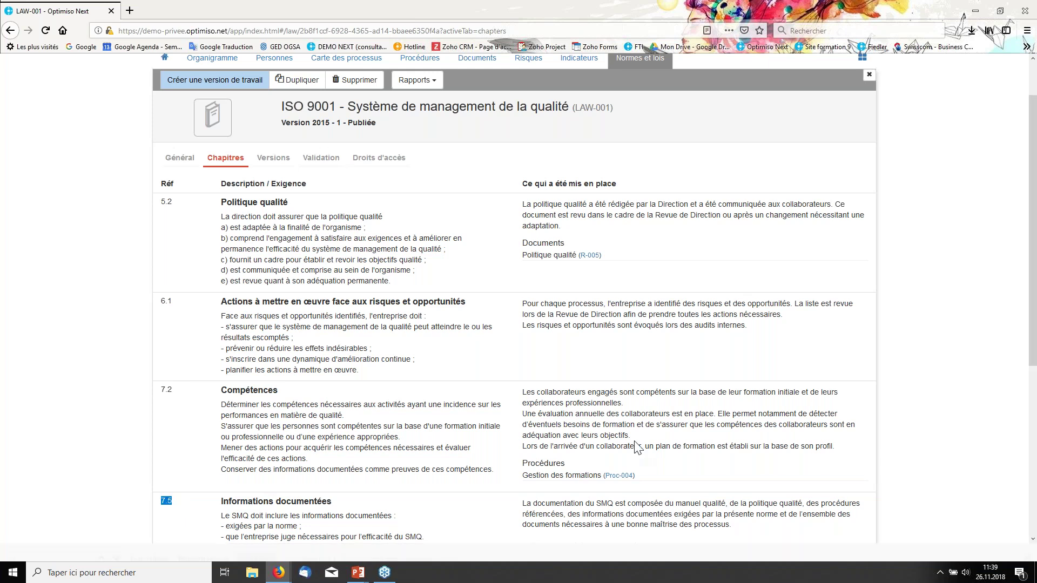
pyautogui.scroll(2, 253, 271)
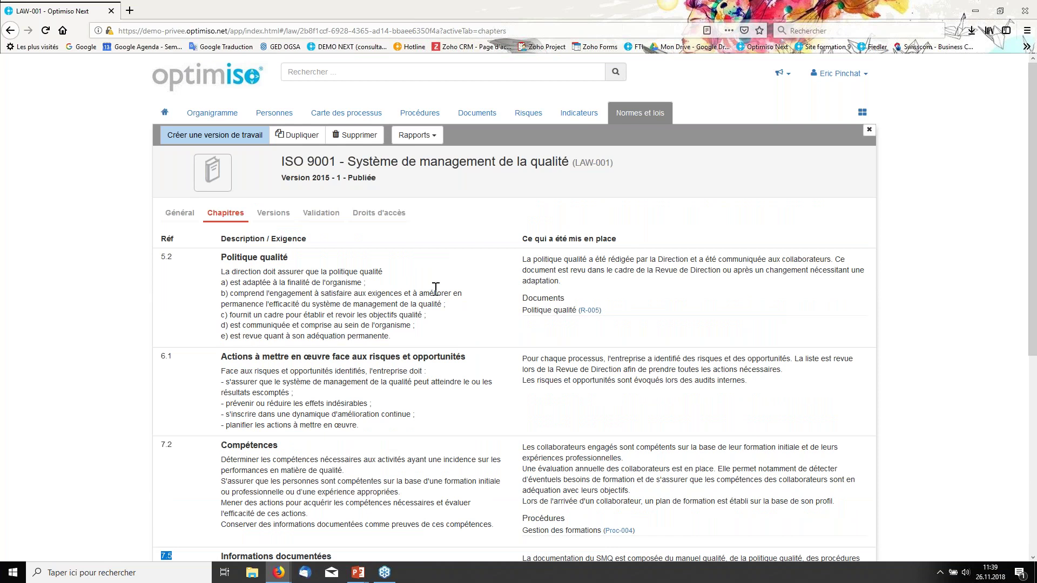
# - Review the ISO 9001 record's version list and history, and its validation details with the version number
pyautogui.click(273, 214)
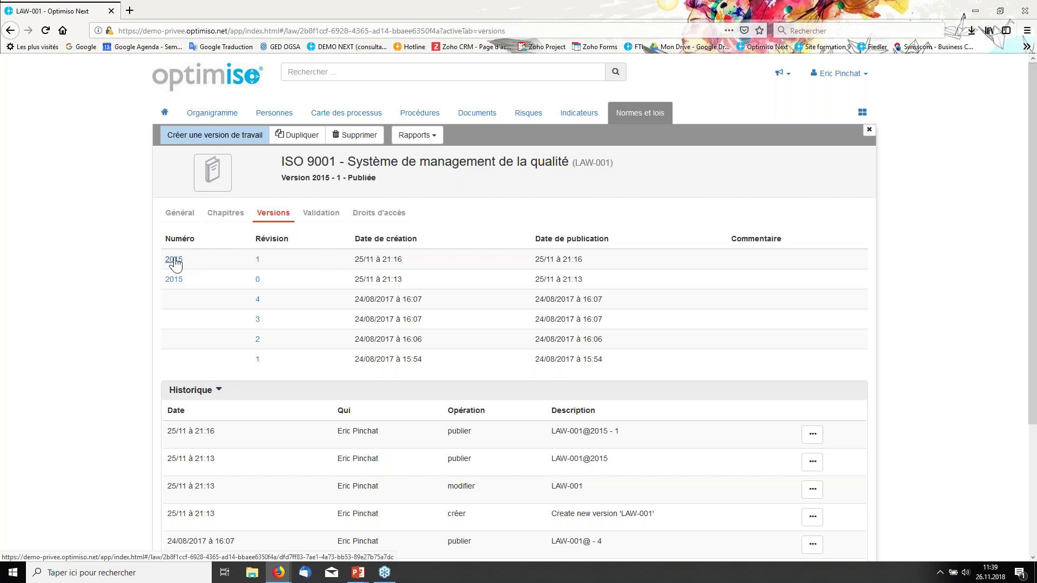
pyautogui.click(325, 214)
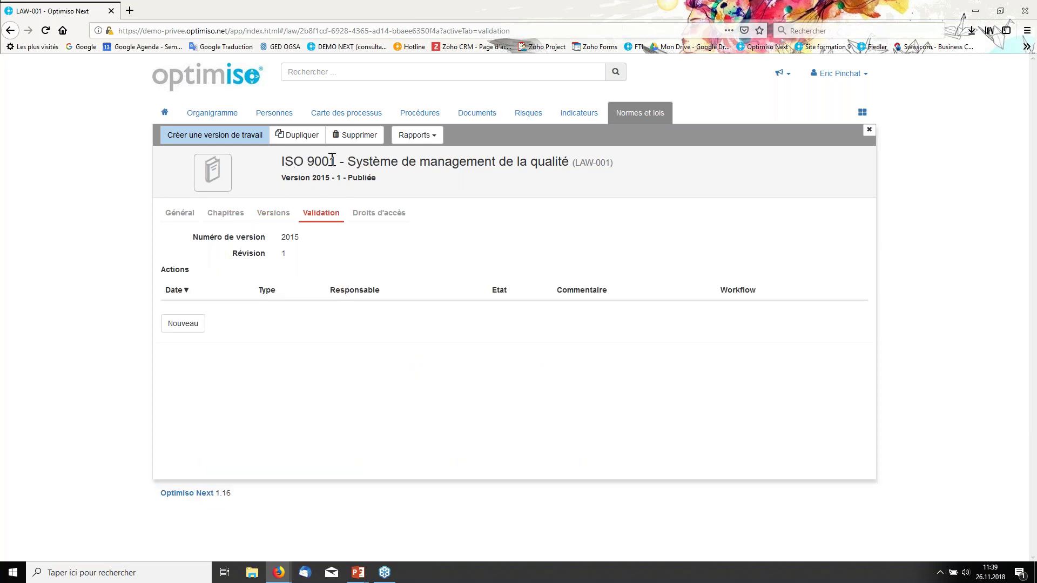
pyautogui.moveTo(286, 237); pyautogui.dragTo(313, 240)
# - Complete the home page task to reread the ORRChim ordinance with the comment "ok le texte est toujours d'actualité" and save it
pyautogui.click(165, 114)
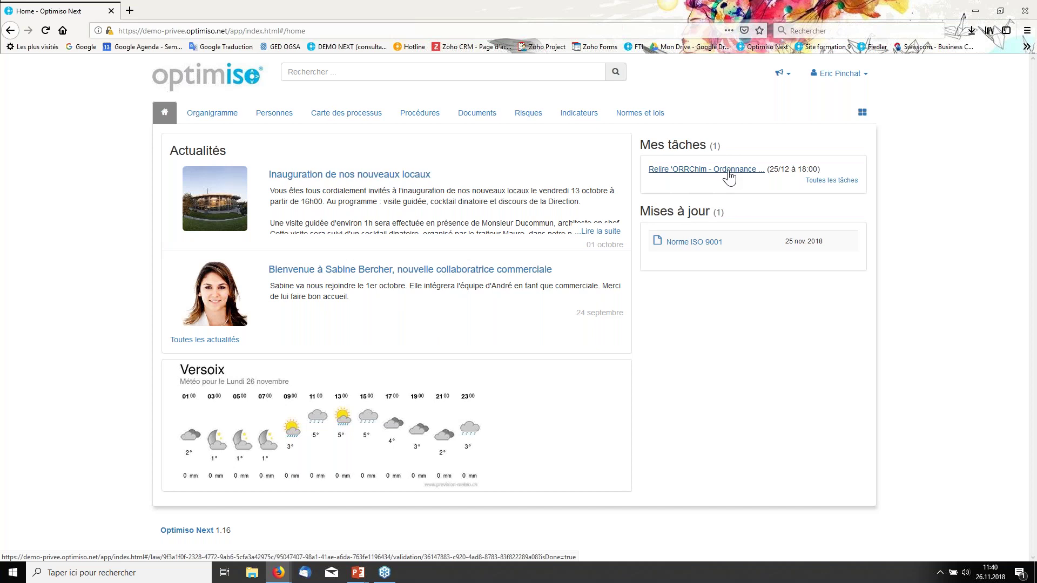
pyautogui.click(729, 171)
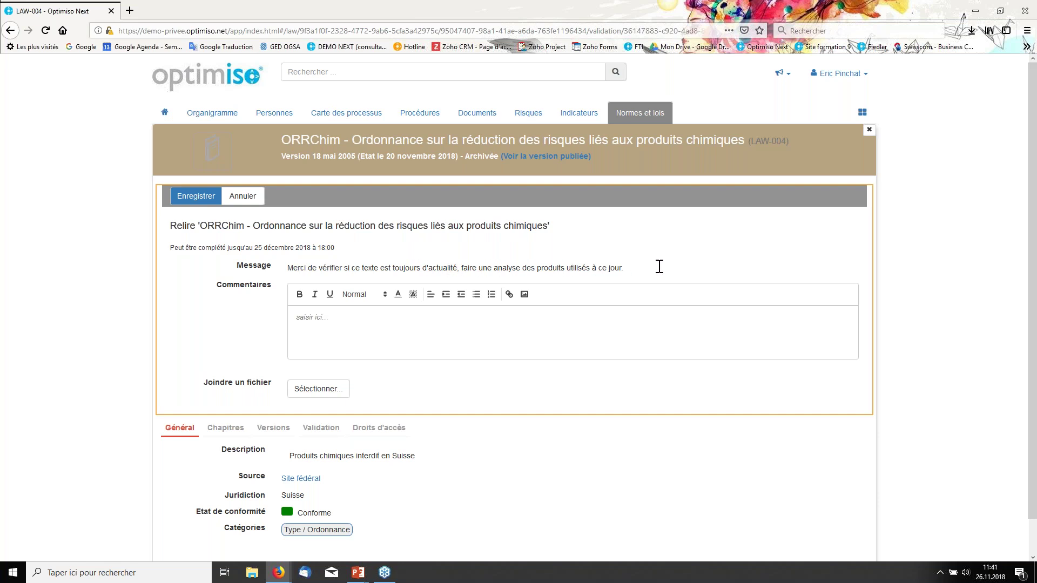
pyautogui.scroll(-1, 659, 266)
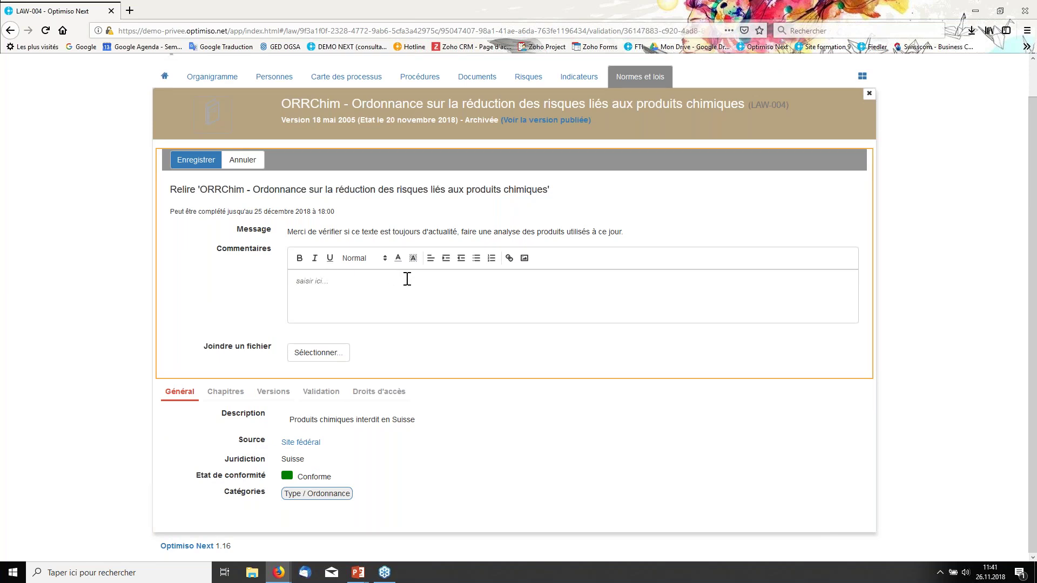
pyautogui.write("ok le texte est toujours d'actualité")
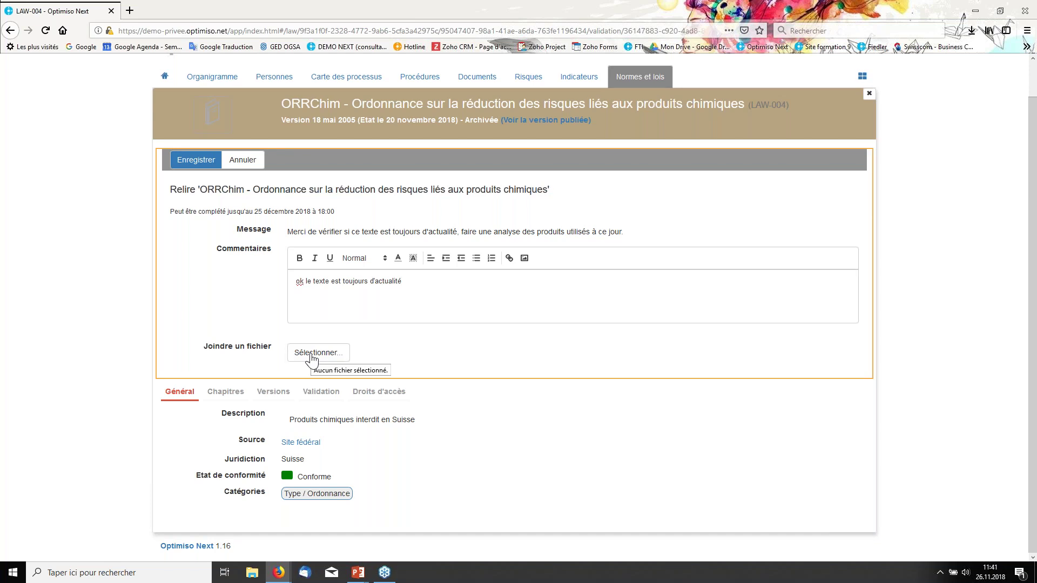
pyautogui.click(188, 167)
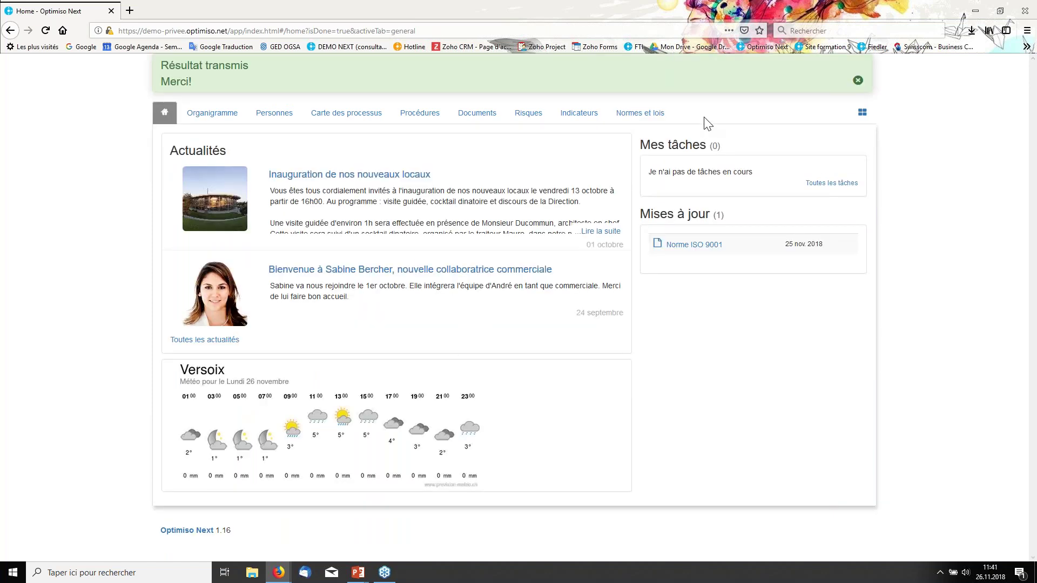
# - Open the ORRChim ordinance from the standards and laws list and consult its "Site fédéral" source page
pyautogui.click(643, 123)
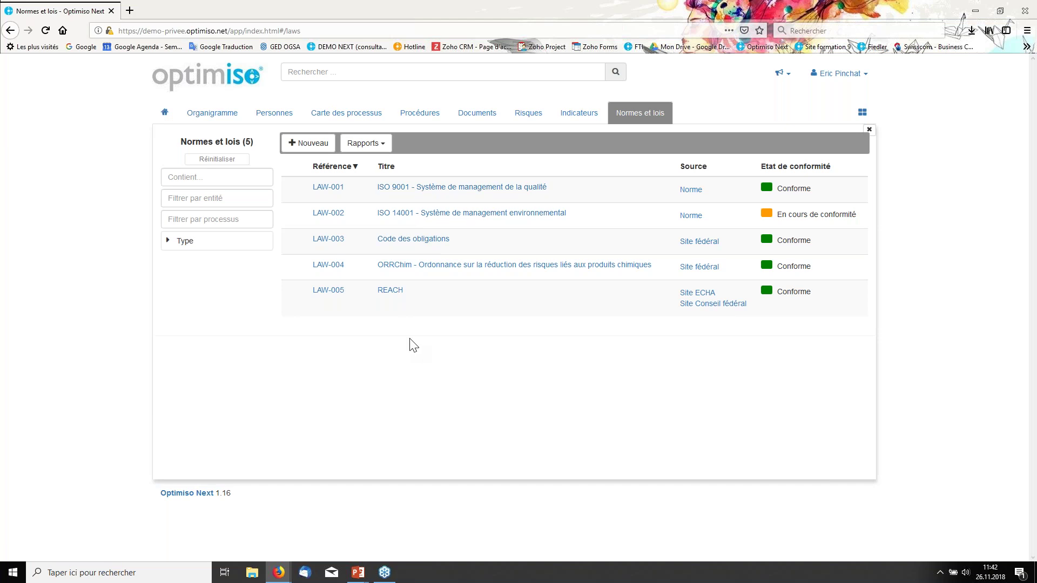
pyautogui.click(463, 265)
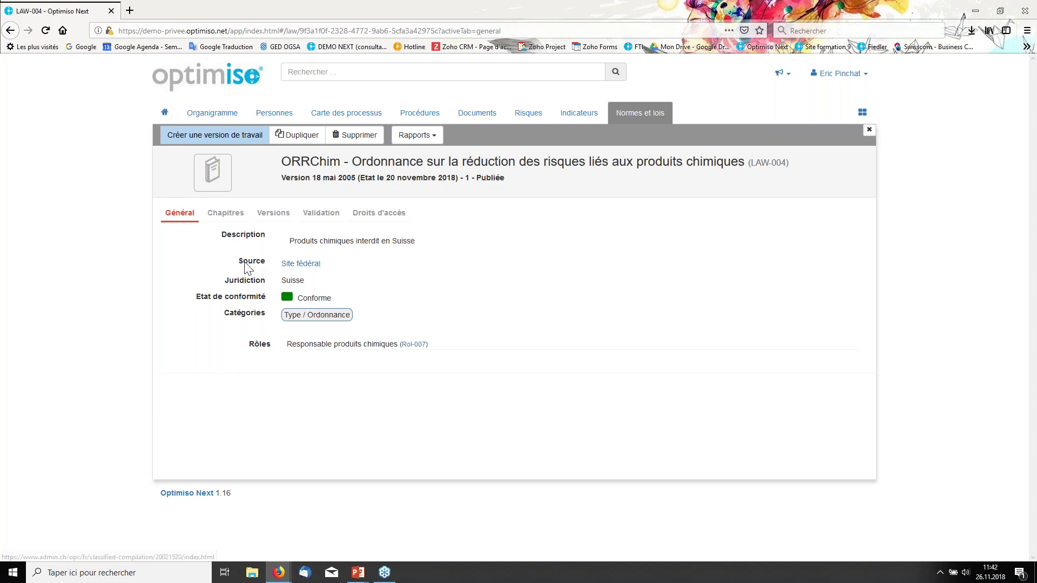
pyautogui.click(310, 265)
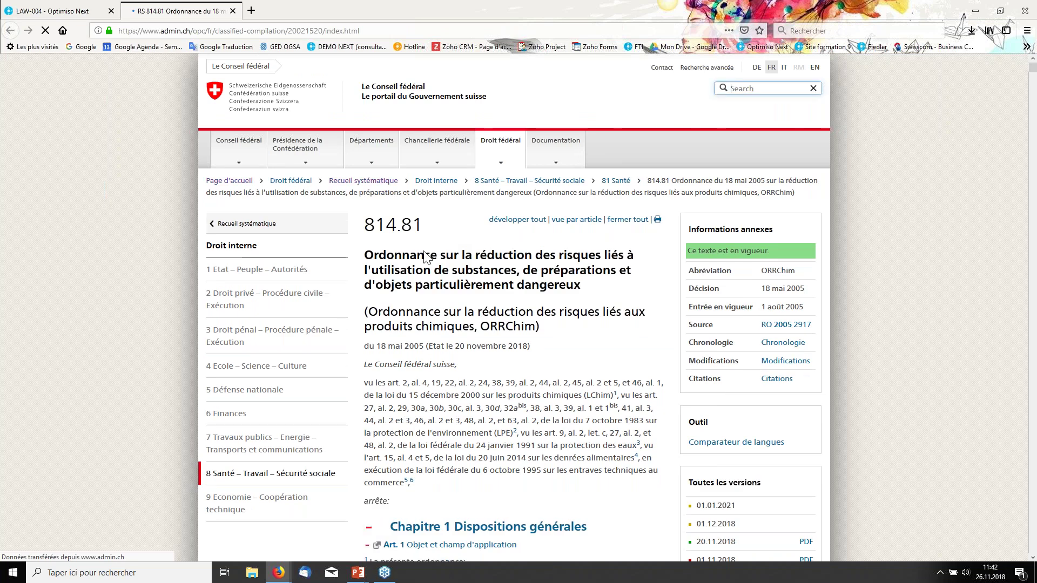
pyautogui.scroll(-1, 423, 255)
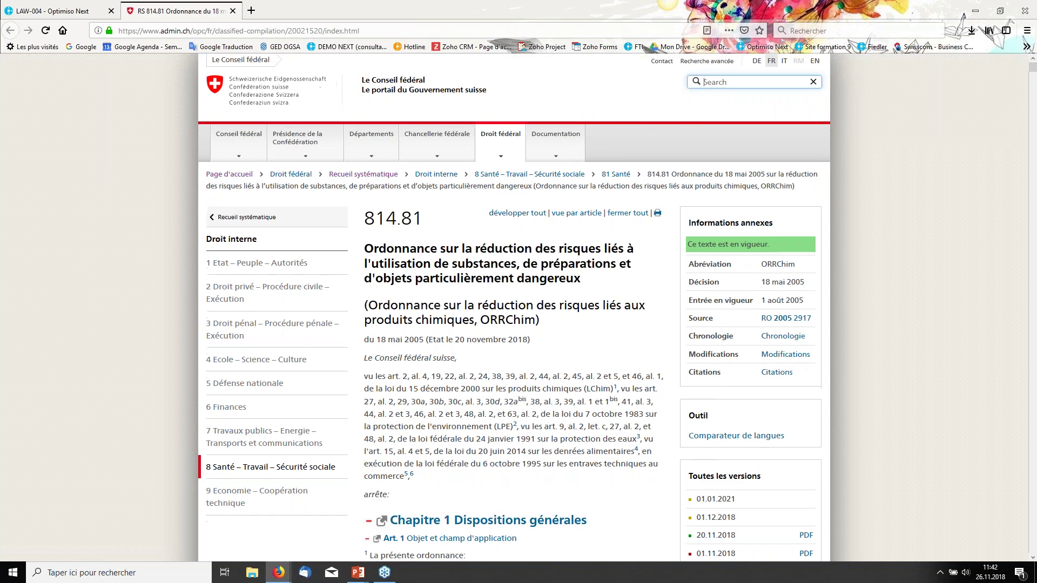
pyautogui.scroll(-3, 503, 216)
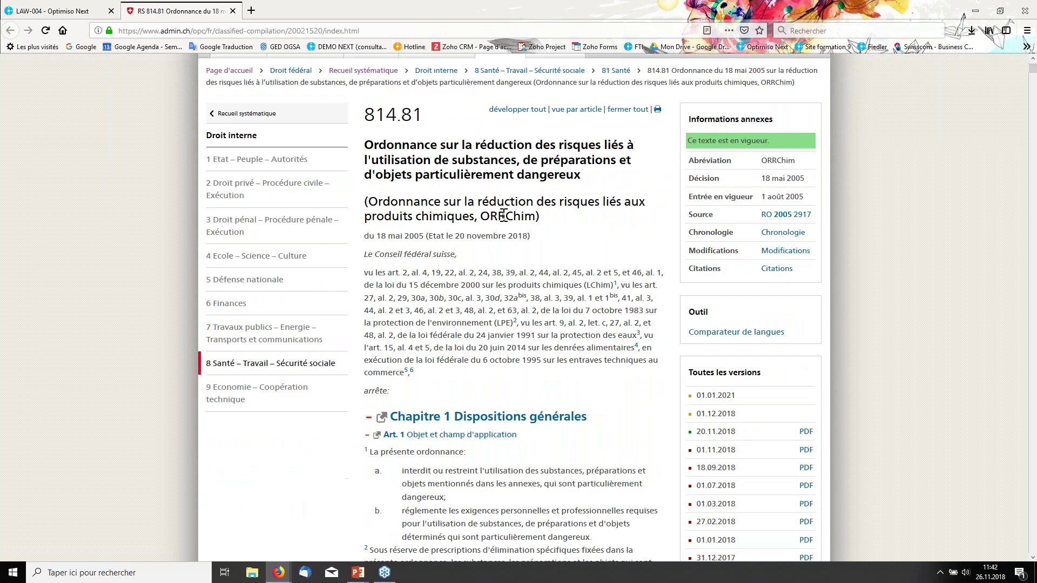
pyautogui.scroll(-2, 488, 270)
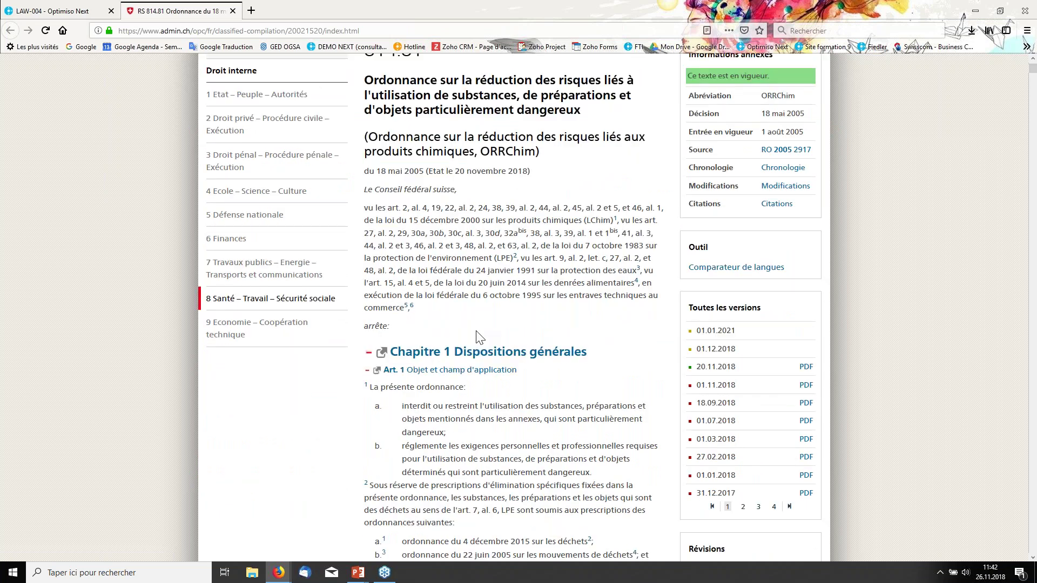
pyautogui.scroll(1, 477, 336)
pyautogui.scroll(5, 477, 336)
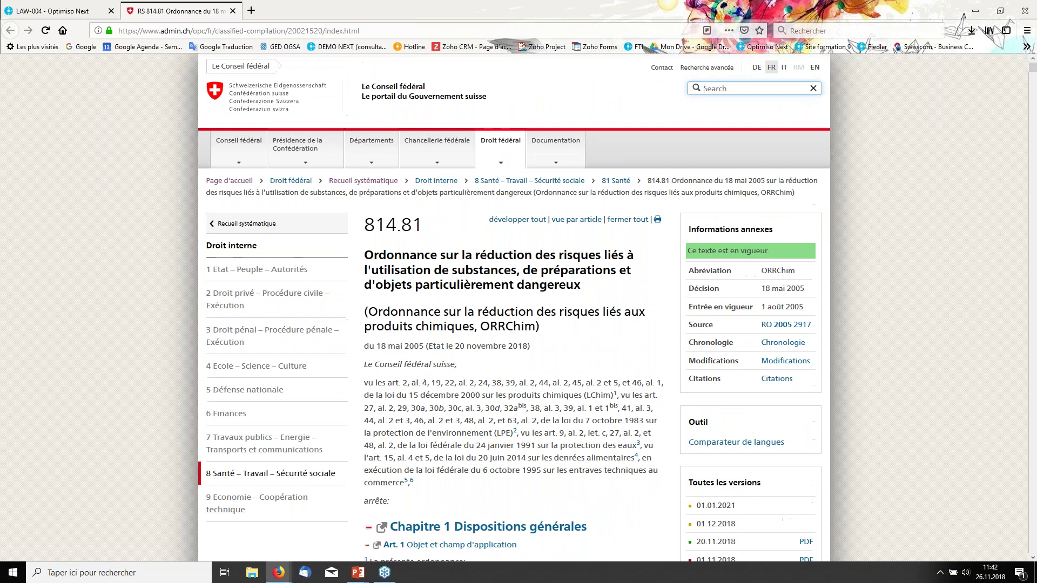
# - Return to the ORRChim record and check its chapters, validation and general information
pyautogui.click(39, 11)
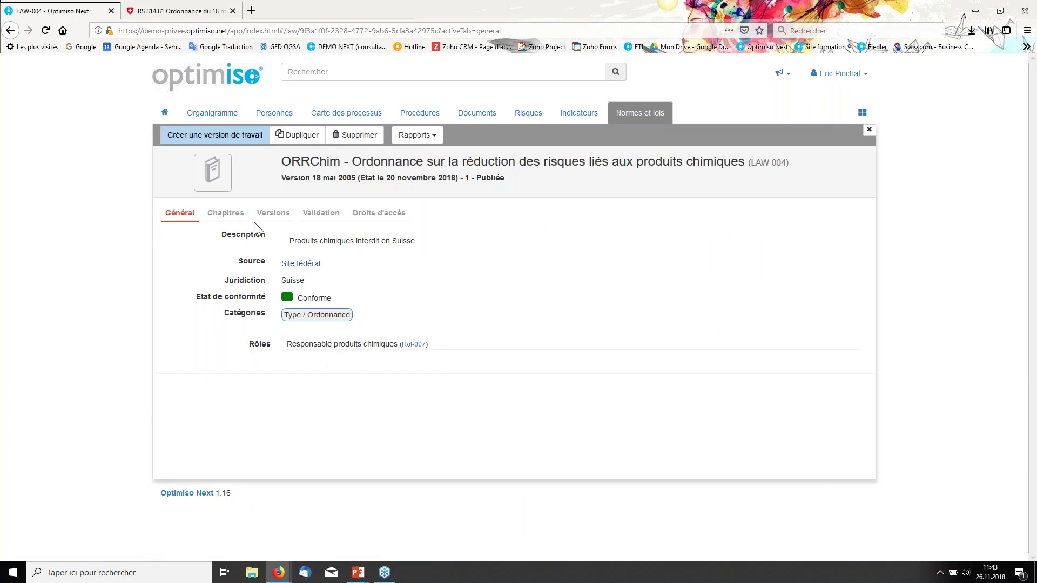
pyautogui.click(225, 218)
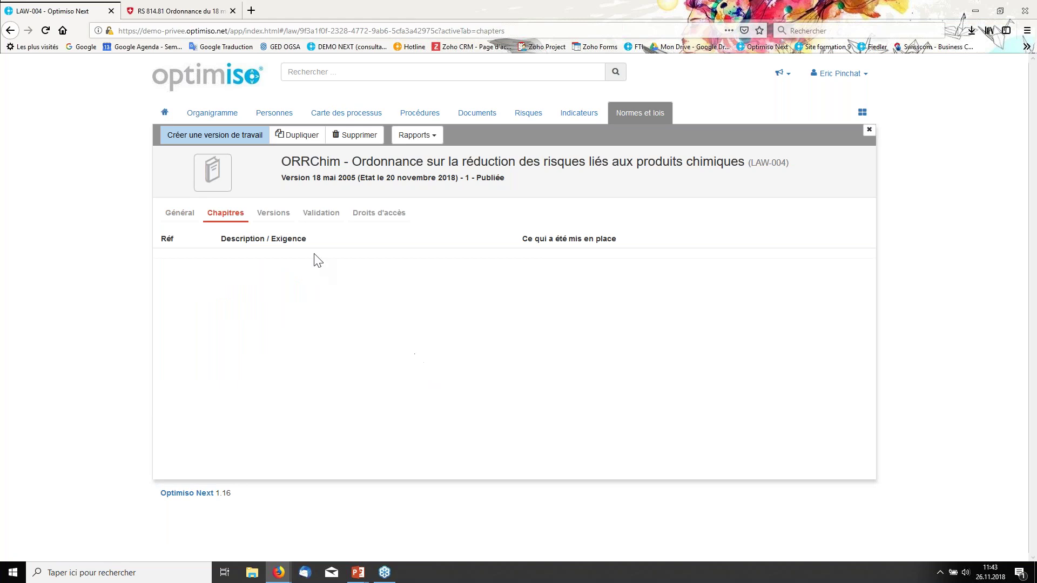
pyautogui.click(320, 215)
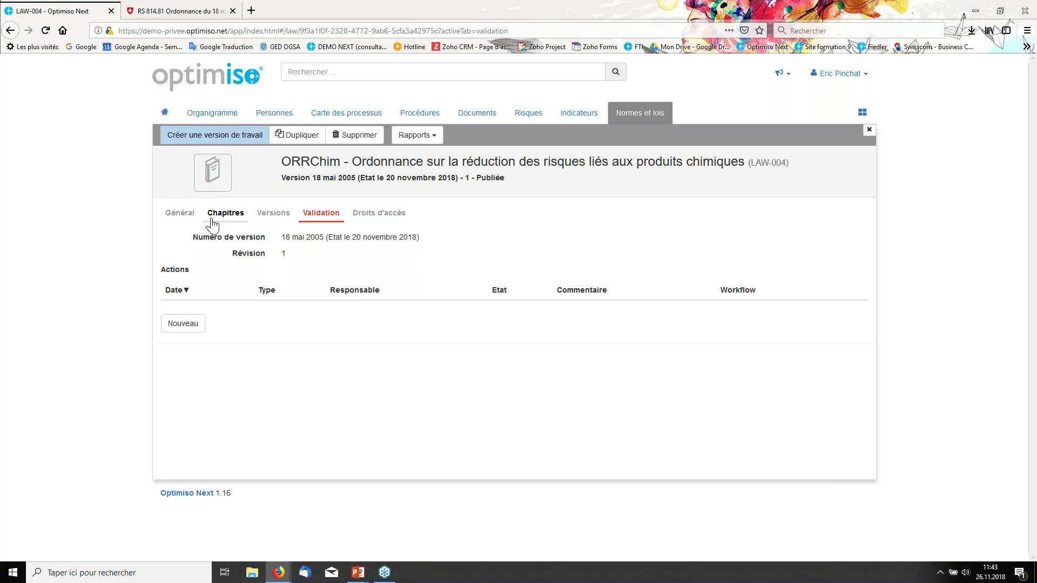
pyautogui.click(184, 217)
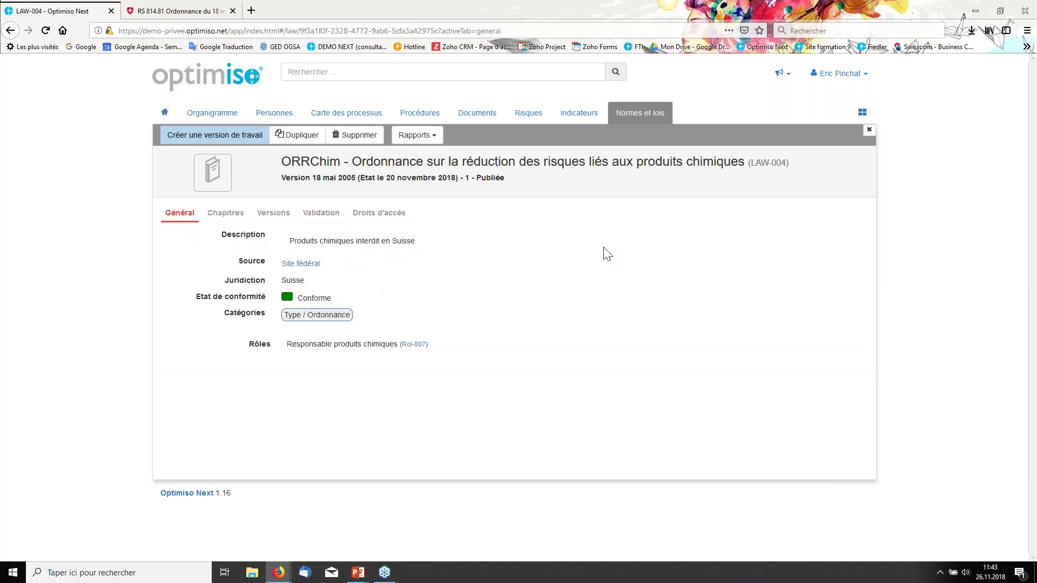
# - Open the REACH record from the standards and laws list and consult its "Site ECHA" and "Site Conseil fédéral" sources
pyautogui.click(642, 123)
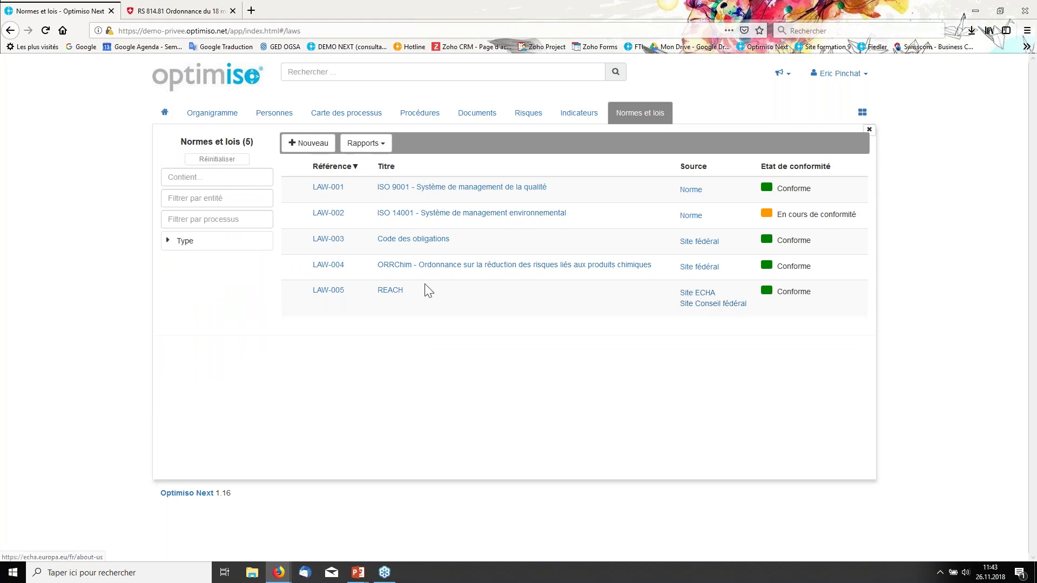
pyautogui.click(391, 292)
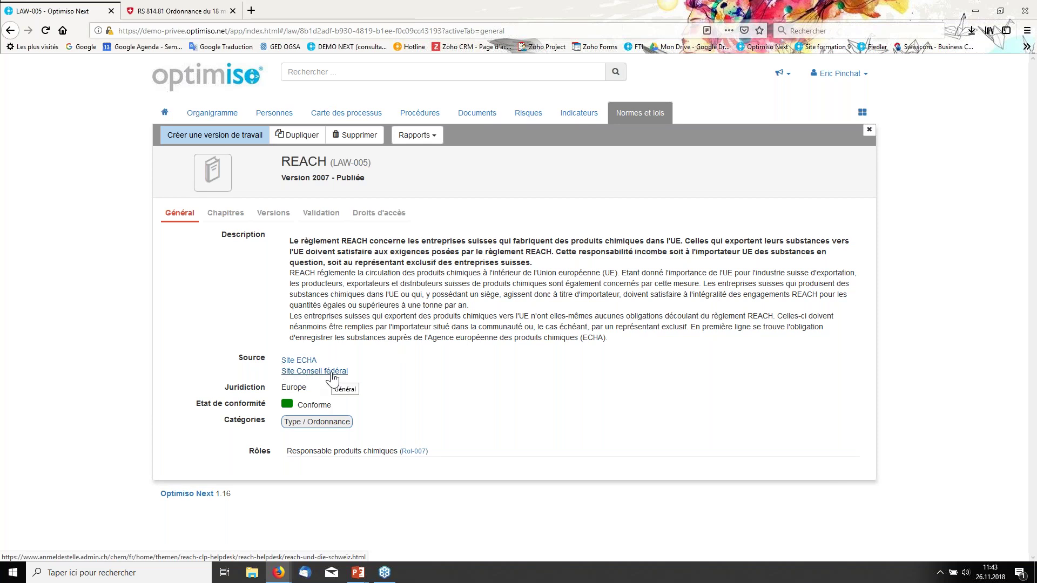
pyautogui.click(301, 360)
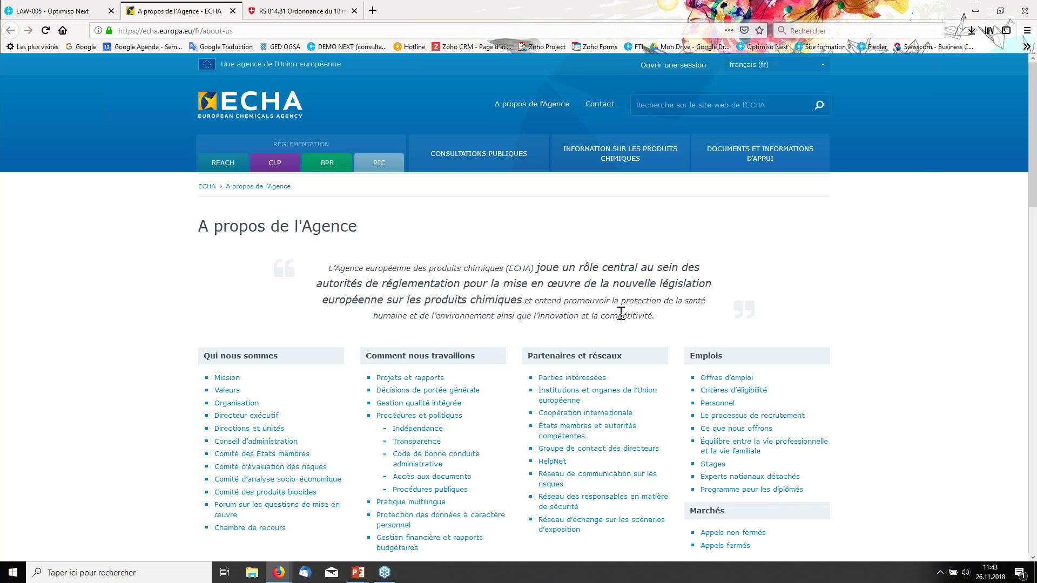
pyautogui.scroll(-1, 621, 314)
pyautogui.scroll(-5, 621, 314)
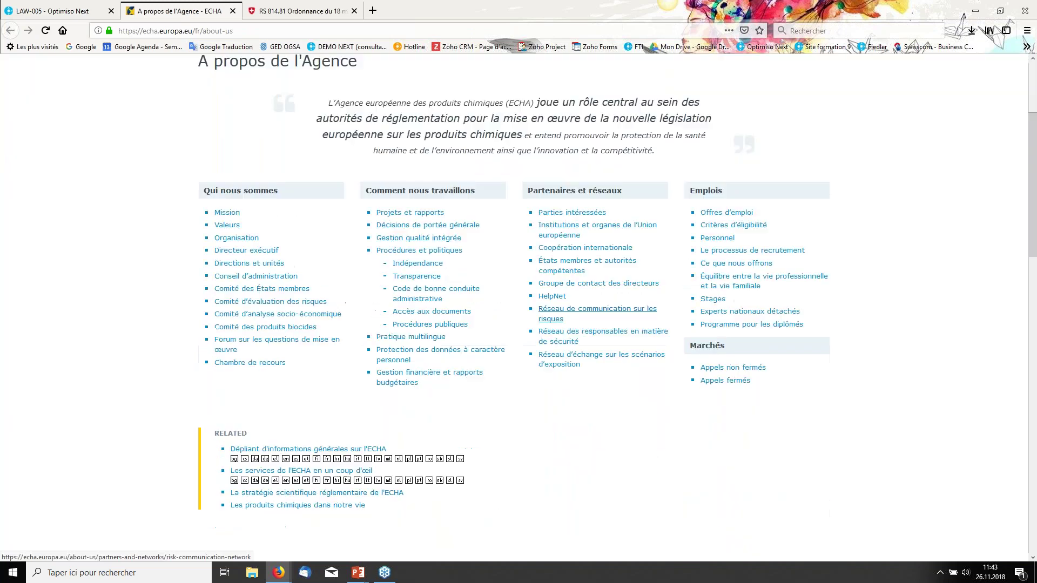
pyautogui.scroll(1, 621, 341)
pyautogui.scroll(1, 562, 343)
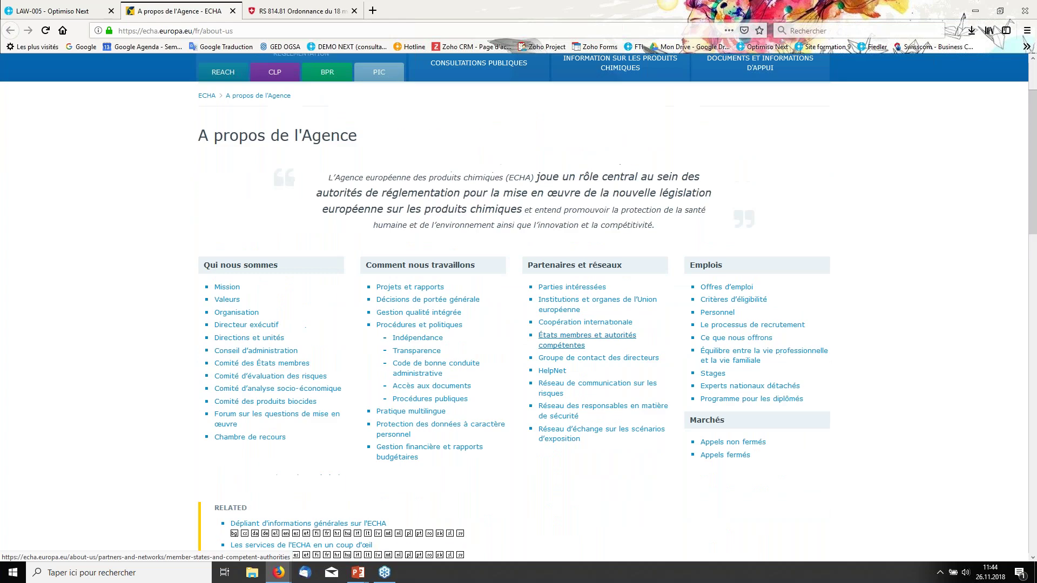
pyautogui.scroll(1, 562, 340)
pyautogui.click(54, 10)
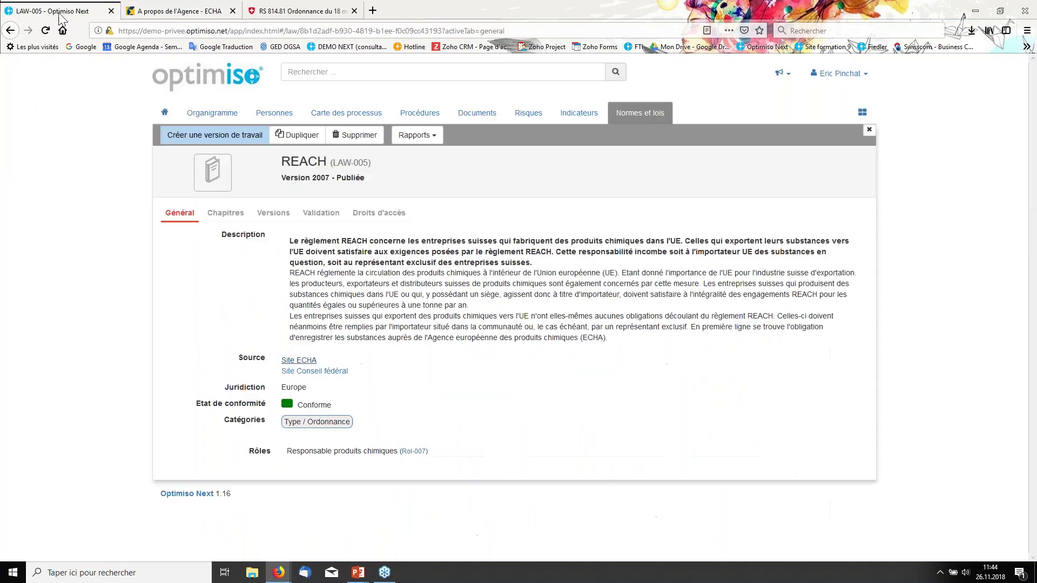
pyautogui.click(323, 373)
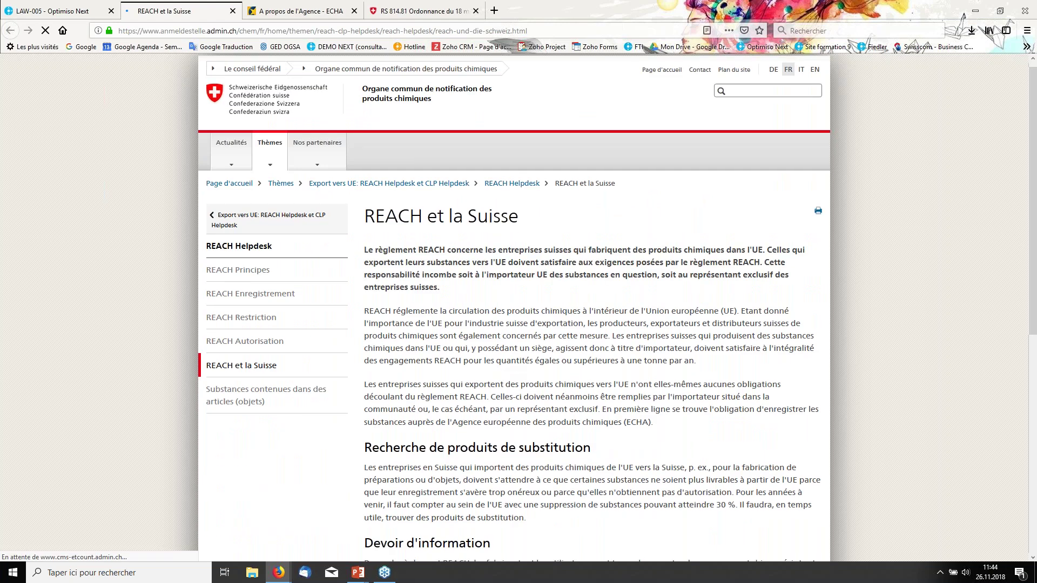
# - Return to the REACH record and check its jurisdiction and compliance state
pyautogui.hotkey('ctrl', 'shift', 'Tab')
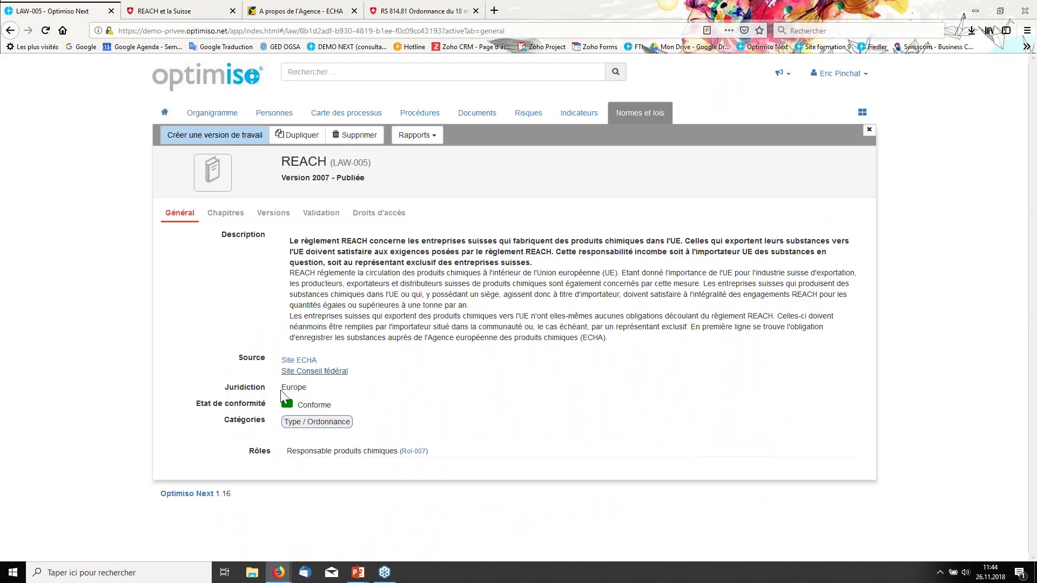
pyautogui.moveTo(284, 389); pyautogui.dragTo(332, 398)
pyautogui.click(333, 393)
# - Export the standards and laws list to Excel with the Référence, Titre, Description, Juridiction, Etat de conformité and Version fields, and open the file
pyautogui.click(646, 120)
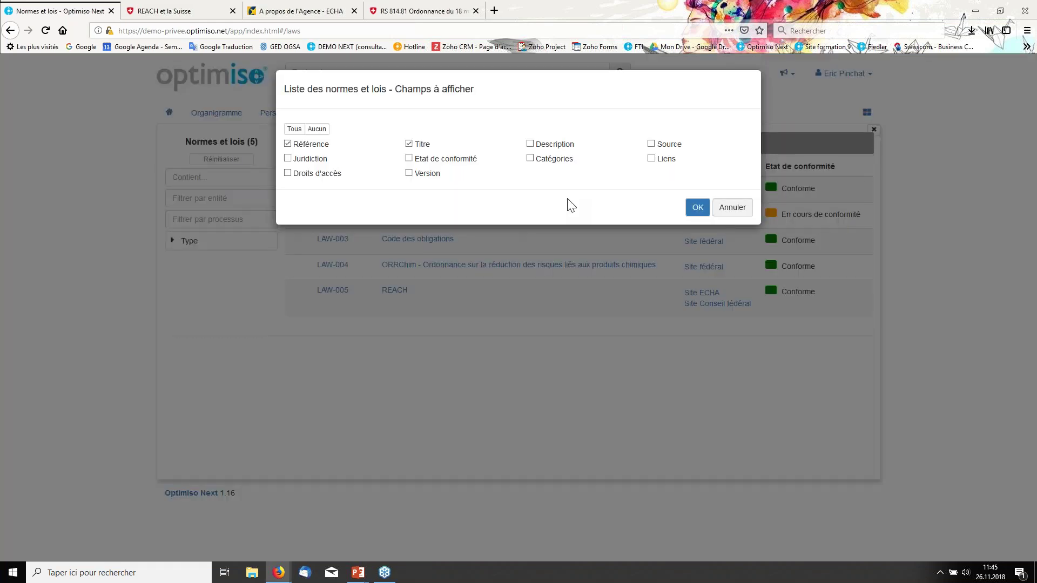
pyautogui.click(323, 160)
pyautogui.click(446, 158)
pyautogui.click(429, 174)
pyautogui.click(698, 211)
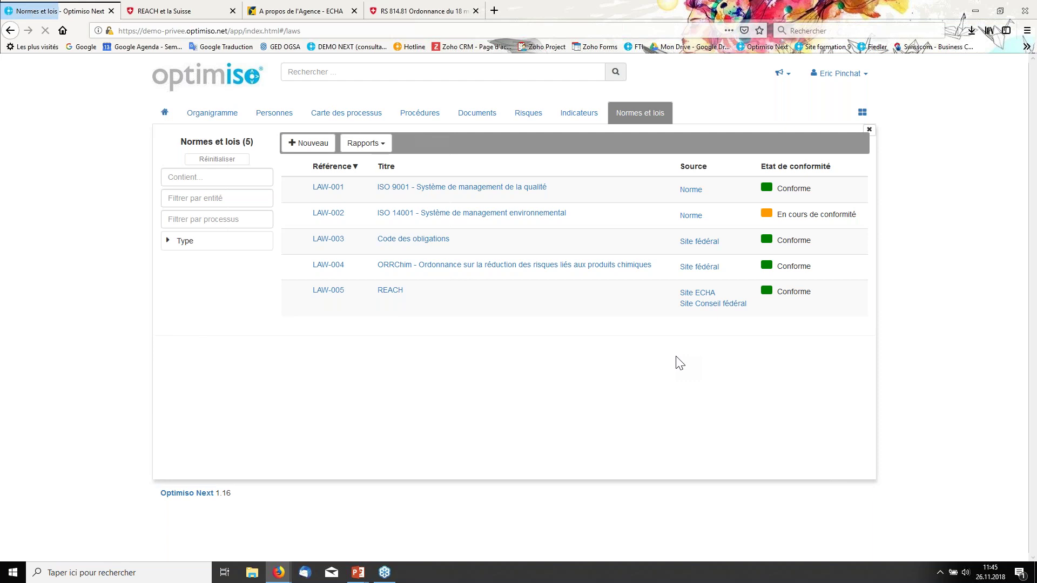
pyautogui.click(381, 297)
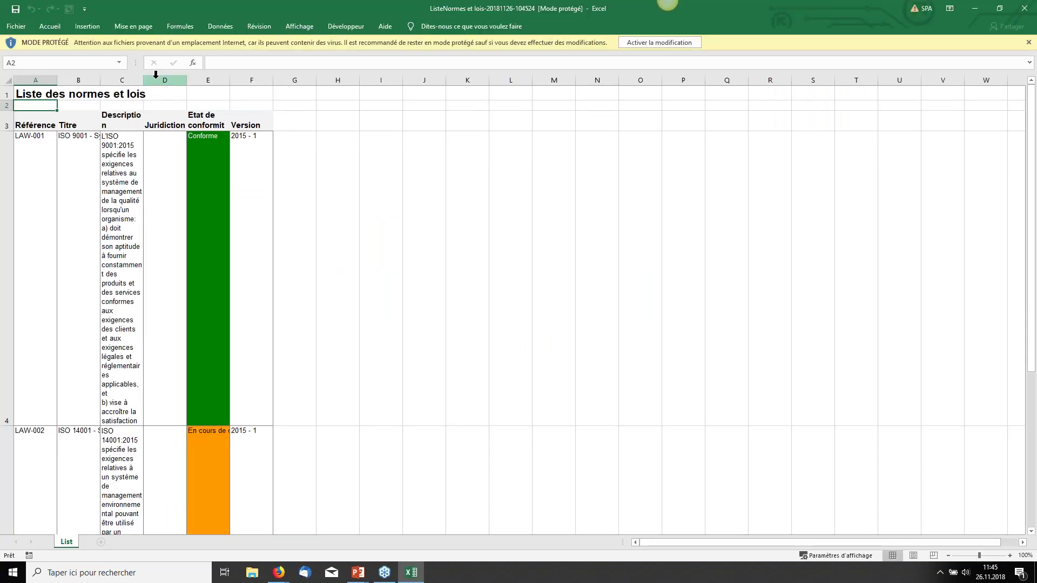
# - Widen the Description and Titre columns to review the exported list, including the ORRChim version, and close Excel
pyautogui.moveTo(144, 80); pyautogui.dragTo(354, 81)
pyautogui.moveTo(199, 83); pyautogui.dragTo(263, 81)
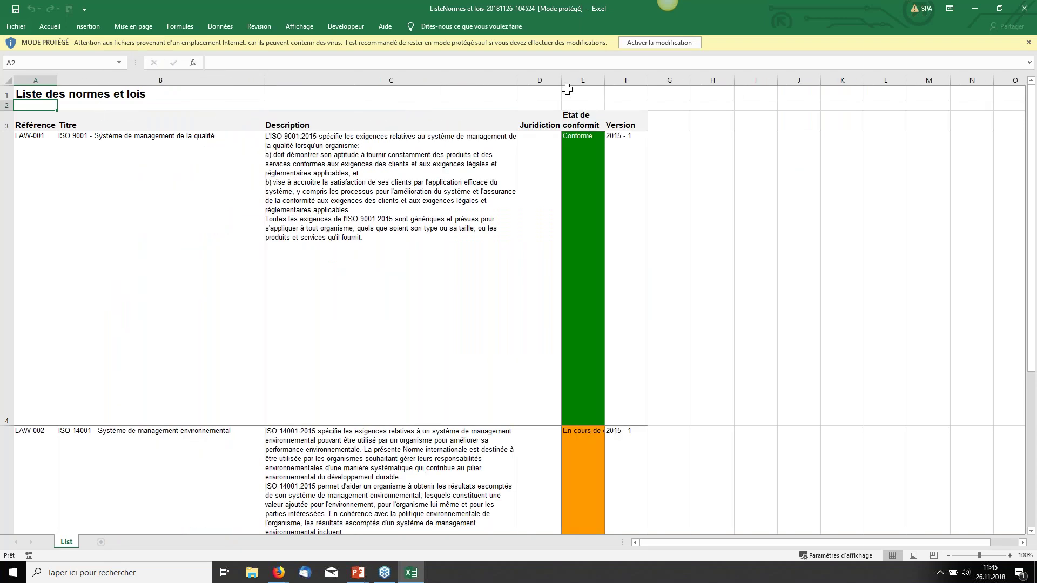
pyautogui.scroll(-5, 574, 291)
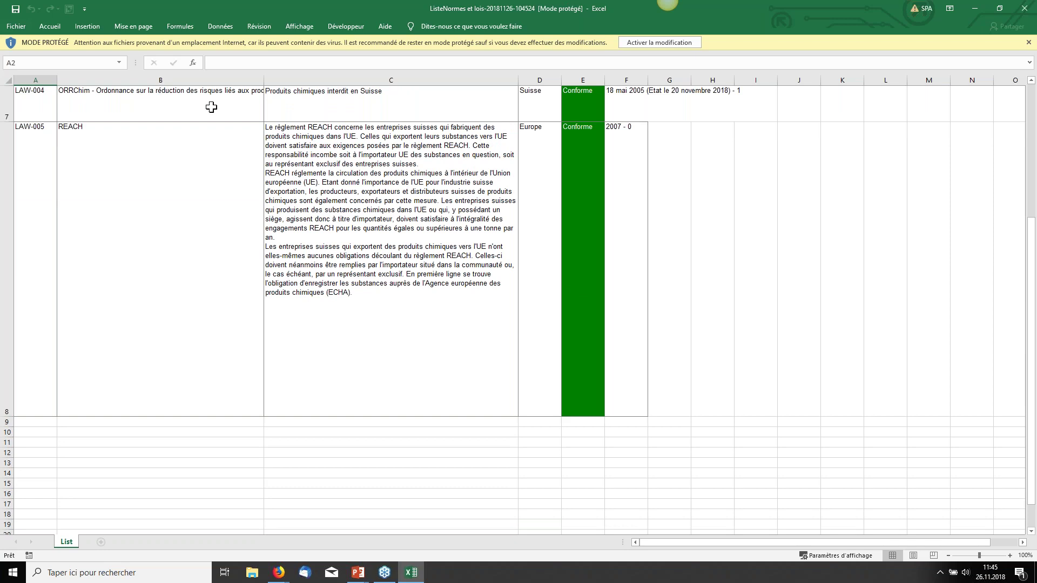
pyautogui.click(594, 107)
pyautogui.click(626, 110)
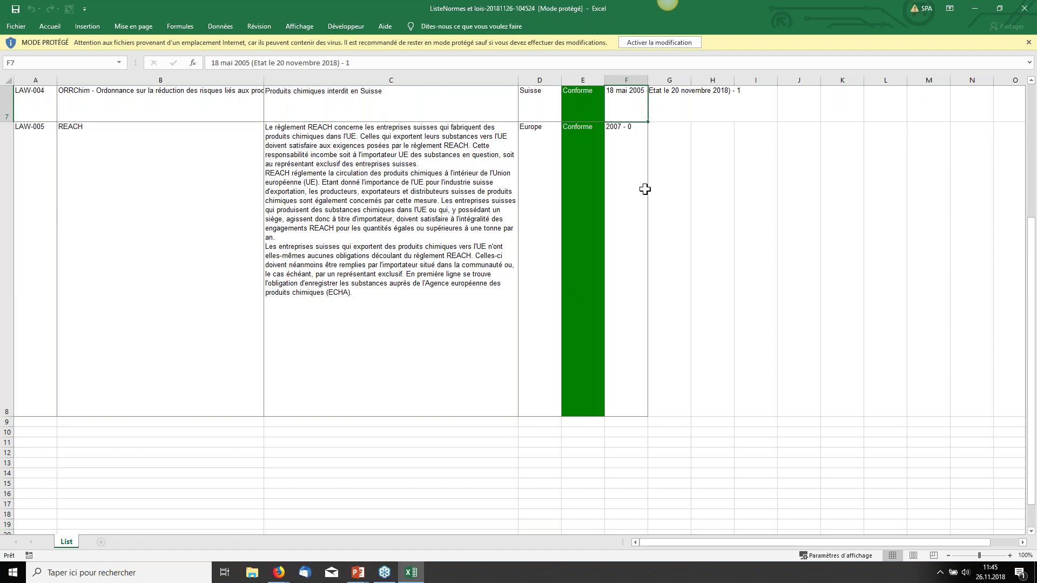
pyautogui.scroll(5, 645, 189)
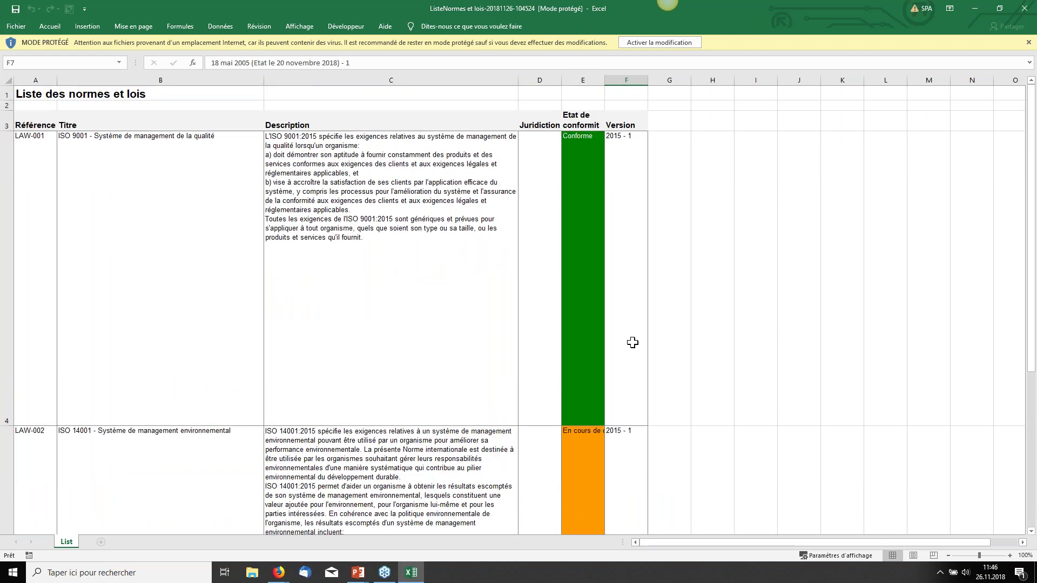
pyautogui.click(1024, 8)
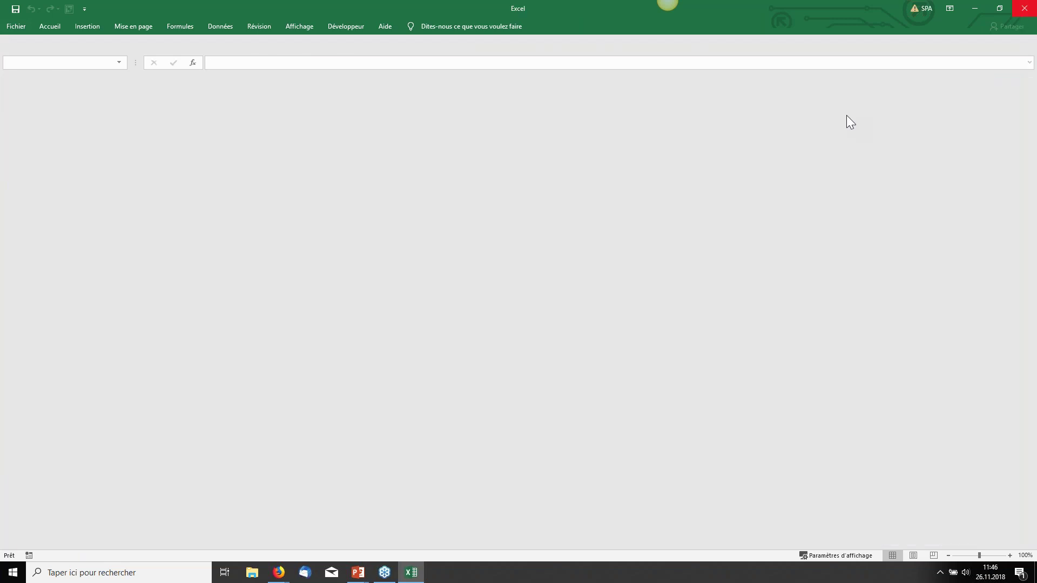
pyautogui.hotkey('alt', 'F4')
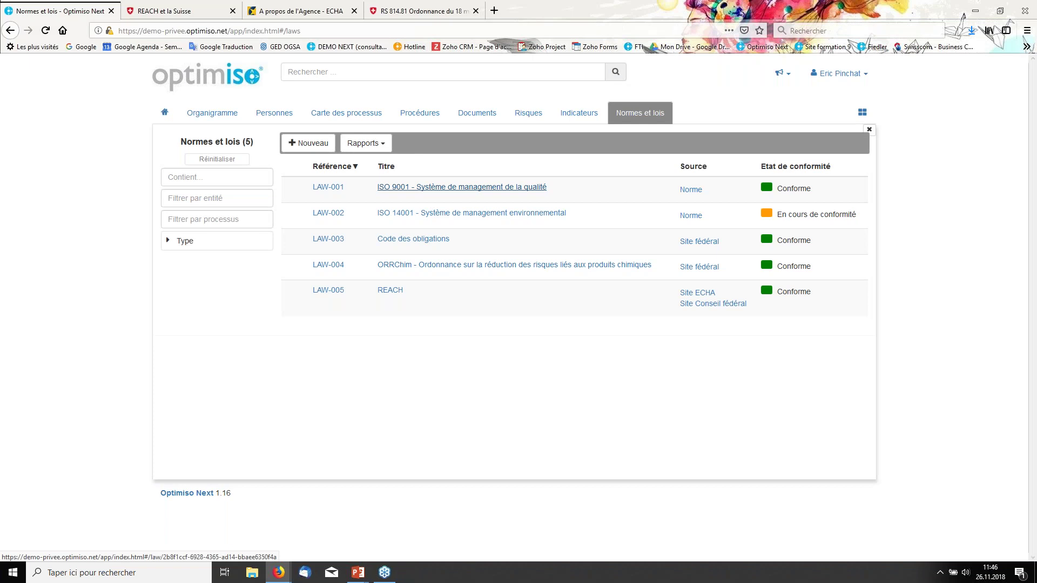
# - Generate the "Conformités détaillées" report for ISO 9001 with the logo and the Information and Chapitres sections, and open it in Word
pyautogui.click(462, 187)
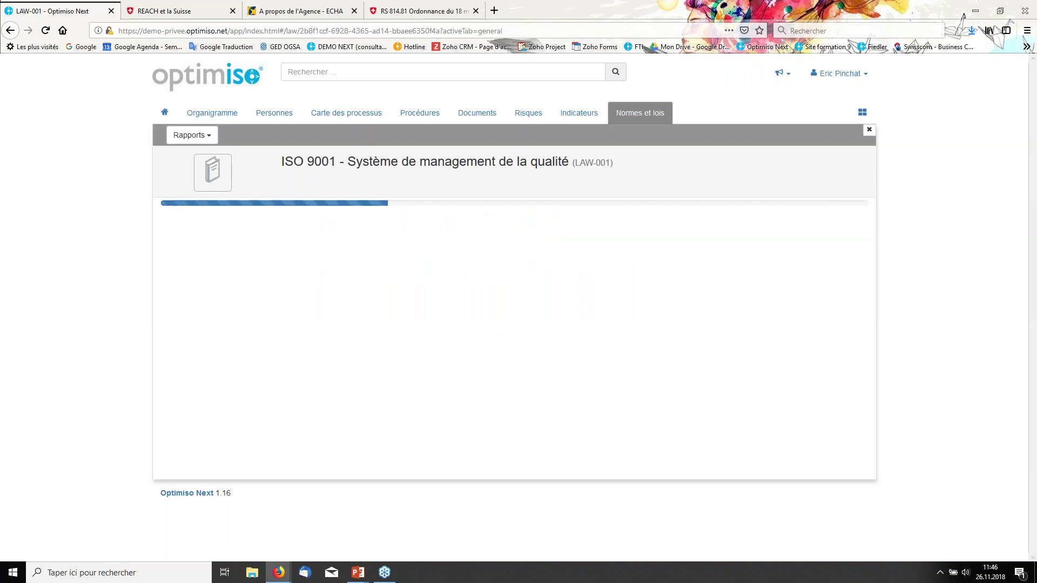
pyautogui.click(432, 135)
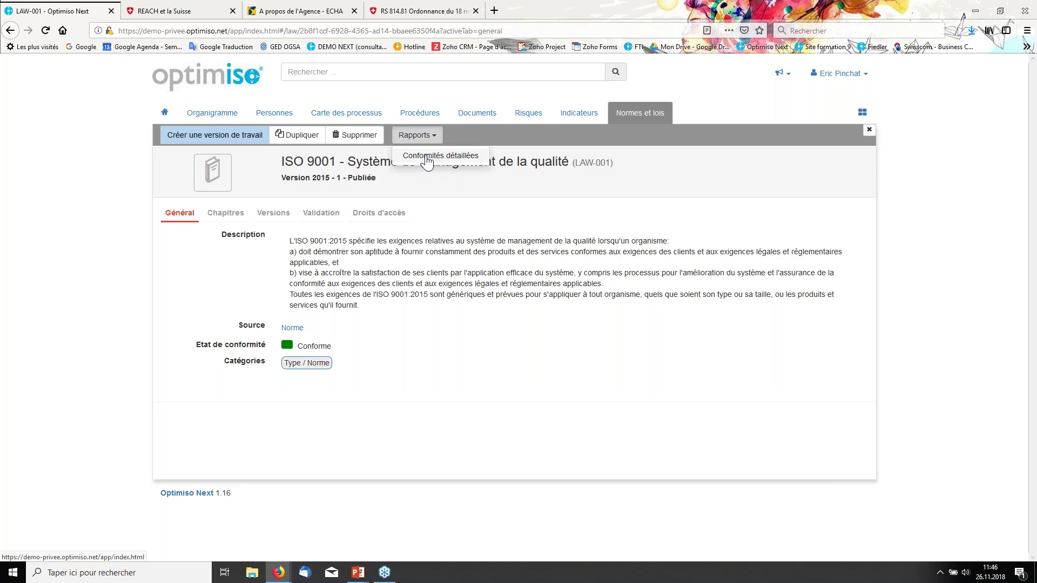
pyautogui.click(426, 157)
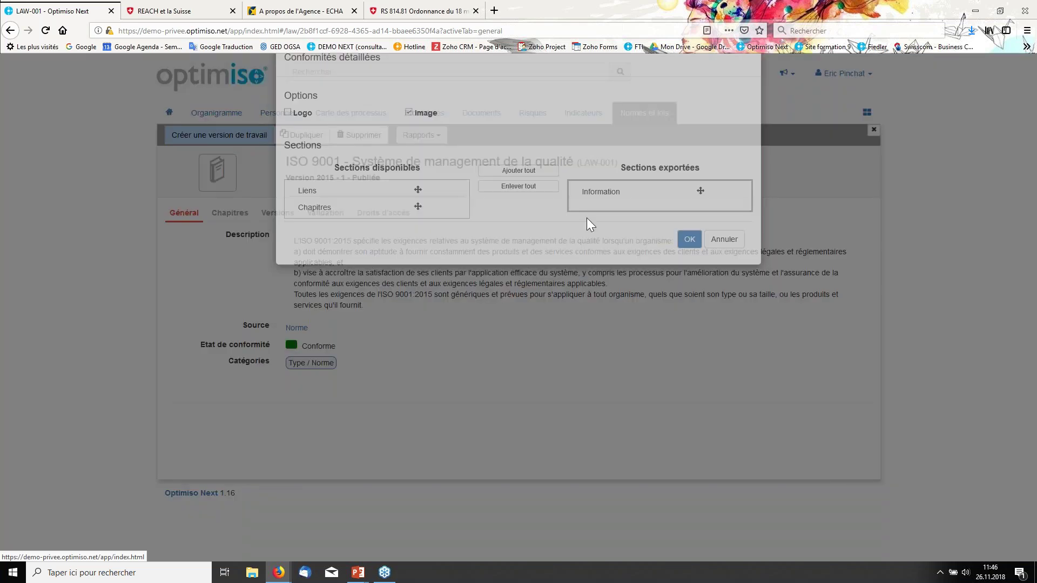
pyautogui.click(300, 152)
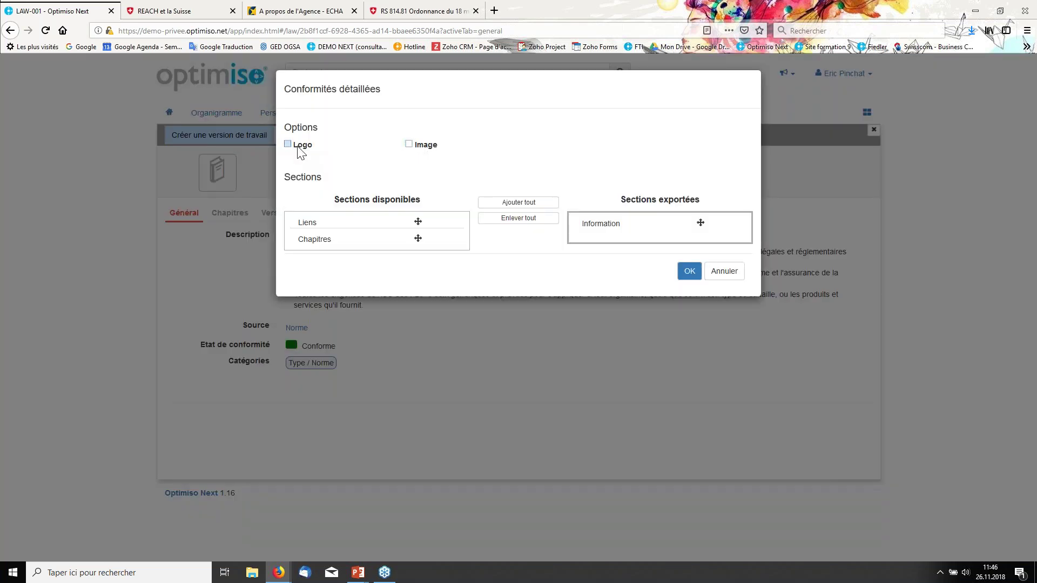
pyautogui.moveTo(326, 239); pyautogui.dragTo(603, 237)
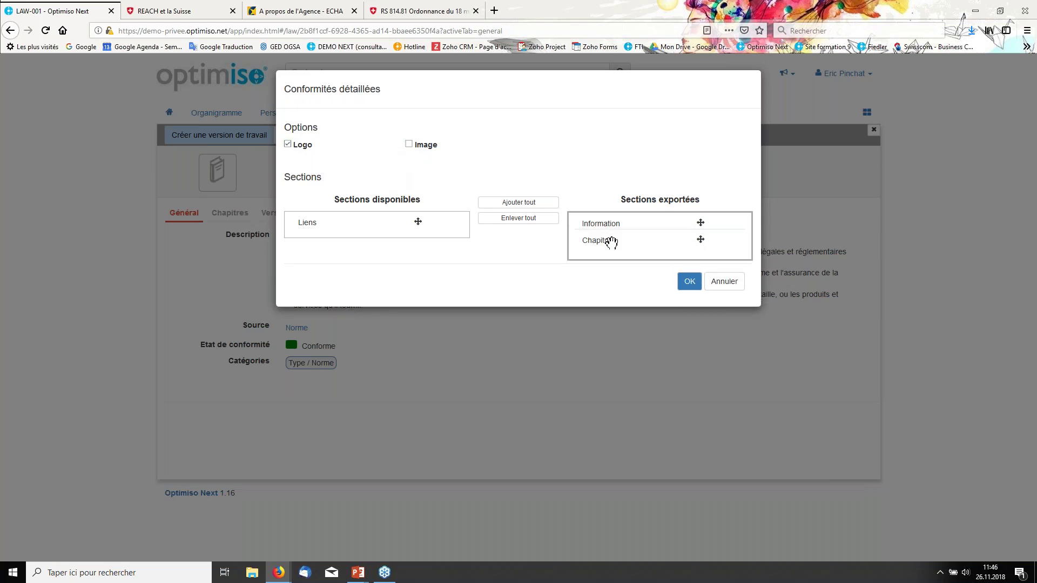
pyautogui.moveTo(583, 236)
pyautogui.mouseDown()
pyautogui.moveTo(381, 226)
pyautogui.moveTo(588, 232)
pyautogui.mouseUp()
pyautogui.click(687, 286)
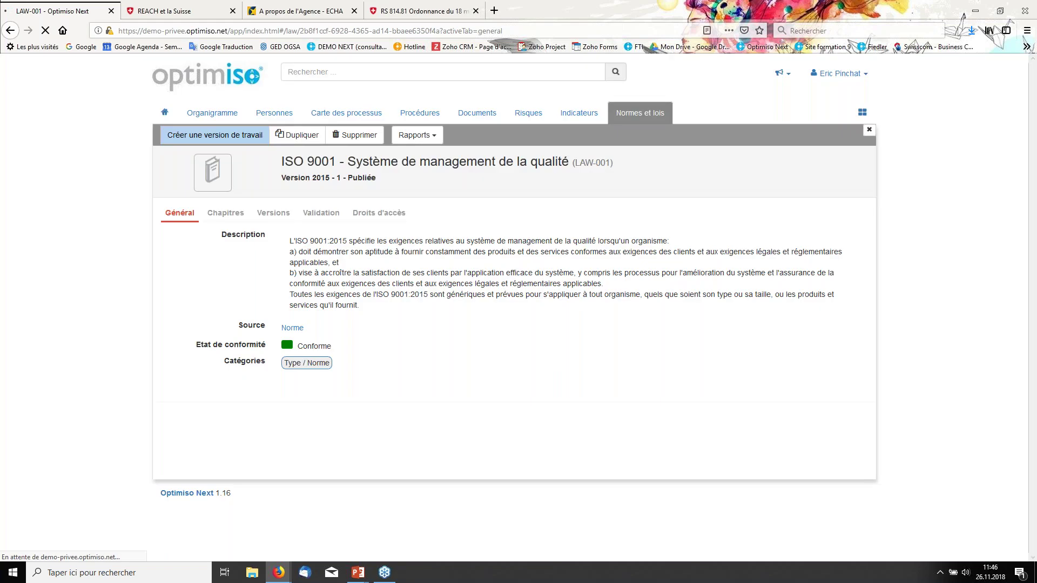
pyautogui.click(392, 300)
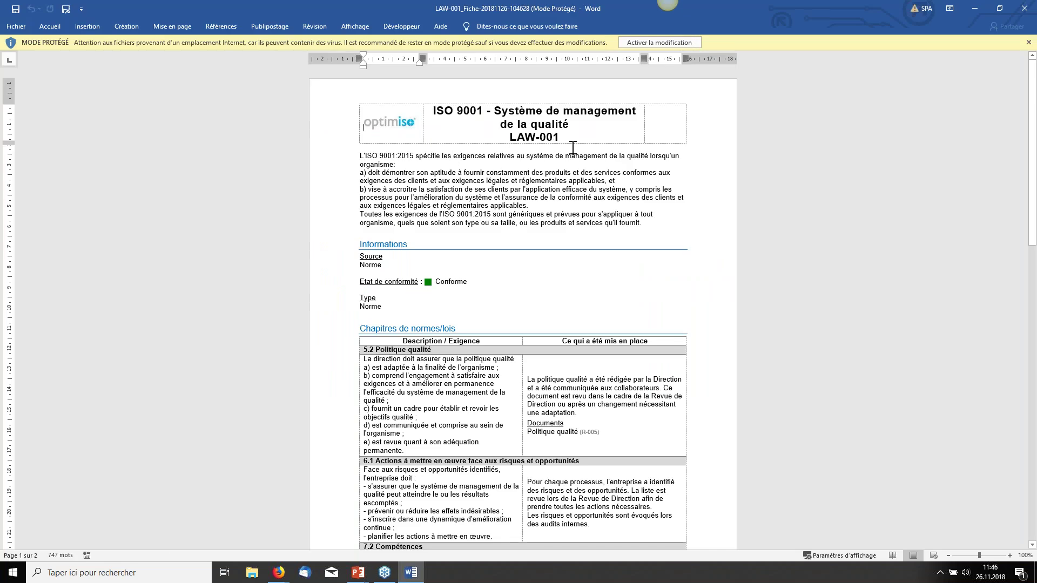
# - Review the title, description and compliance state in the ISO 9001 report
pyautogui.moveTo(474, 110); pyautogui.dragTo(572, 134)
pyautogui.moveTo(384, 156); pyautogui.dragTo(640, 223)
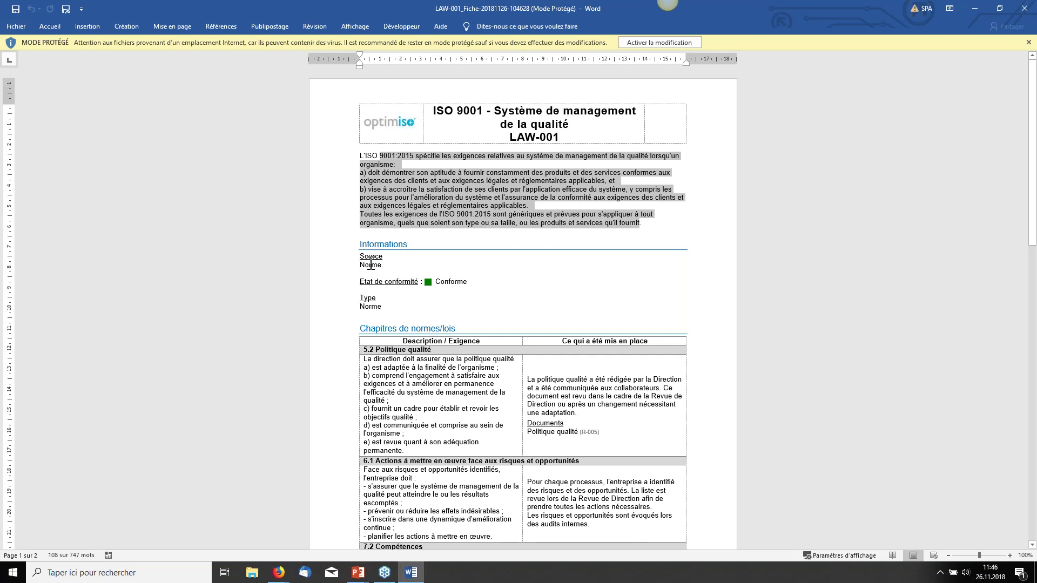
pyautogui.moveTo(444, 281); pyautogui.dragTo(468, 282)
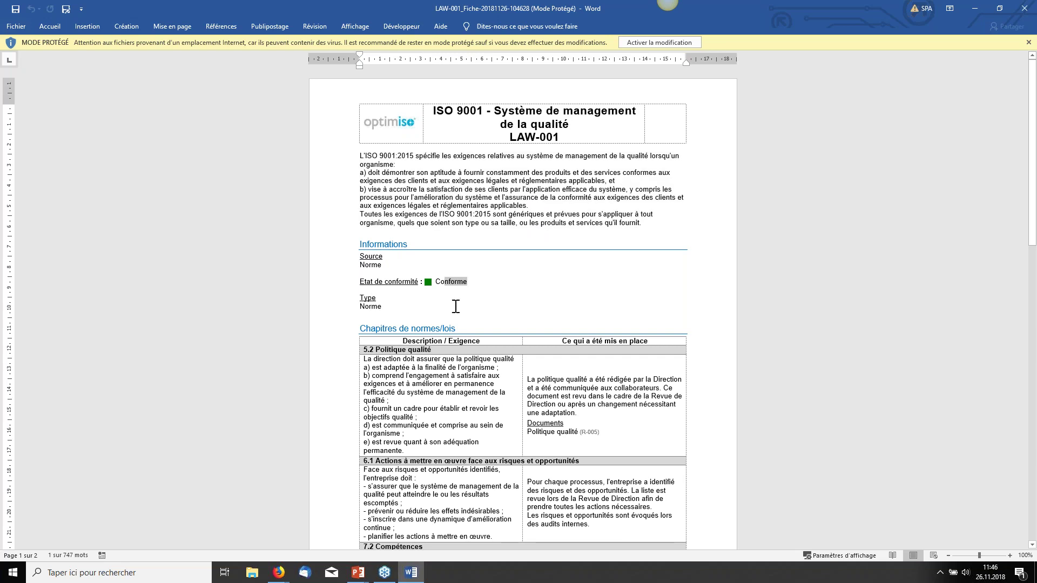
# - Examine the first chapters of the ISO 9001 report, comparing each requirement with what has been put in place and the linked documents
pyautogui.scroll(-5, 455, 307)
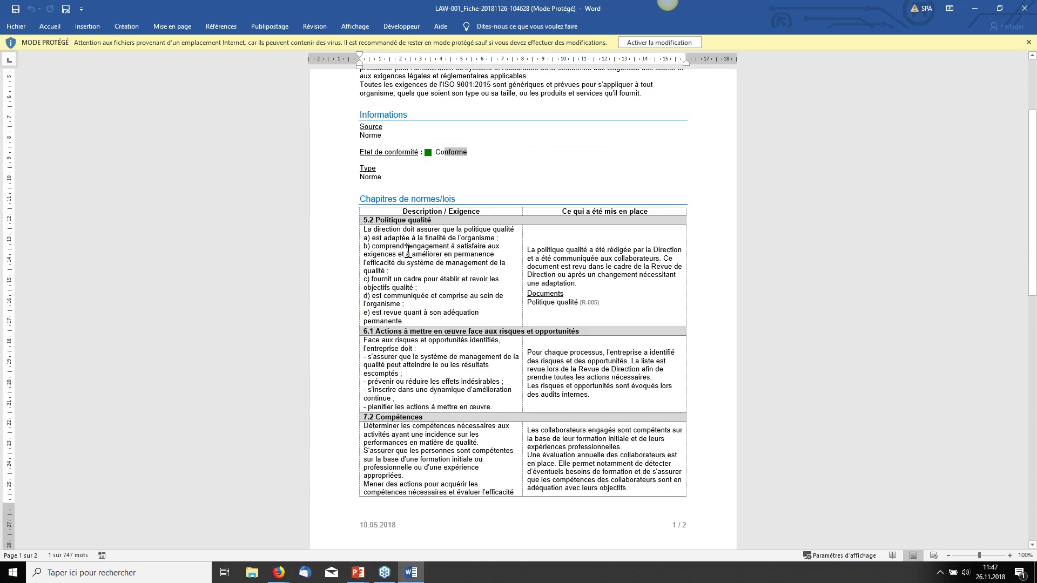
pyautogui.click(481, 251)
pyautogui.click(572, 257)
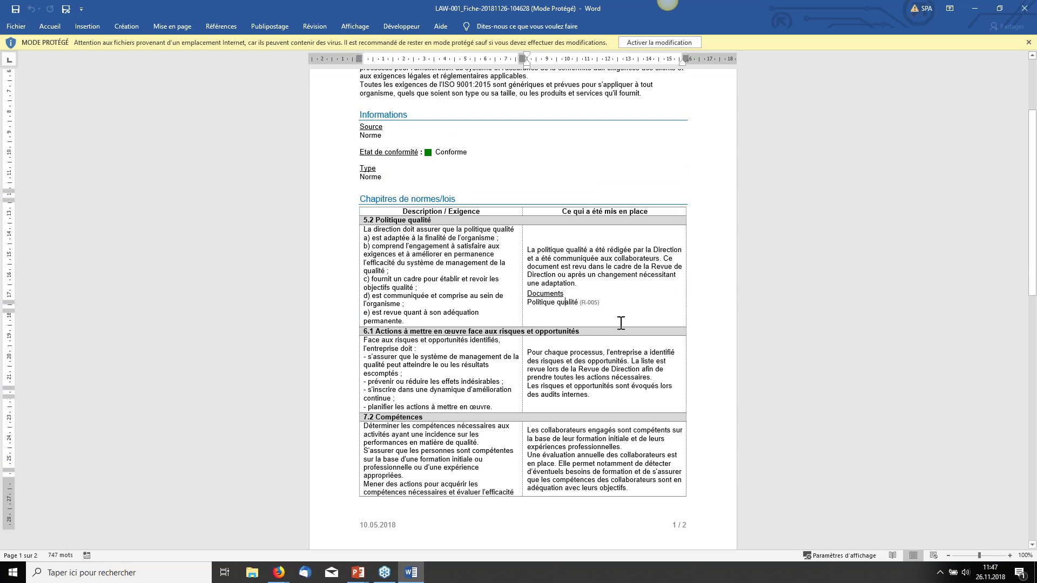
pyautogui.scroll(-3, 620, 323)
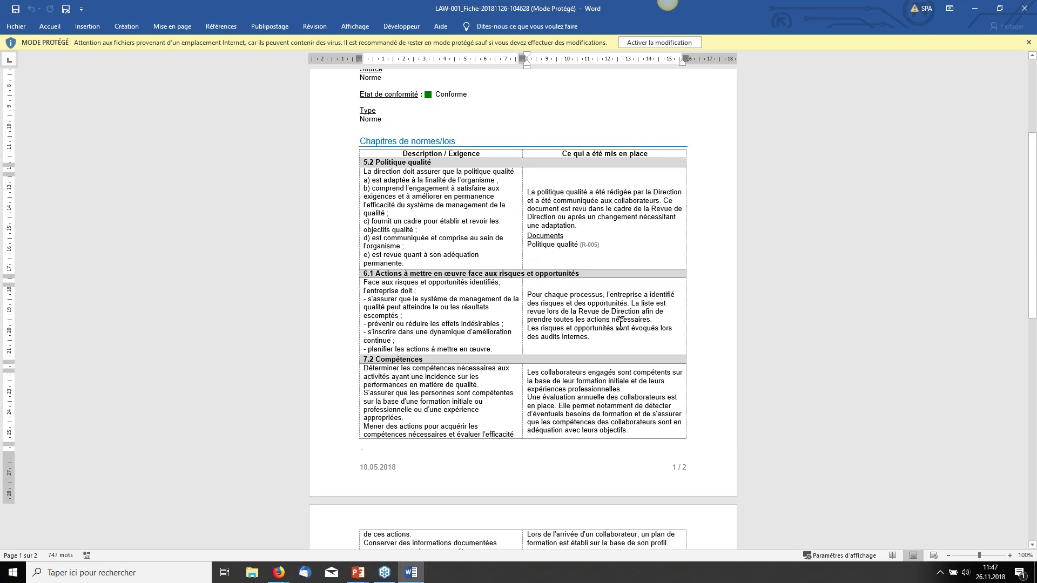
pyautogui.scroll(3, 620, 323)
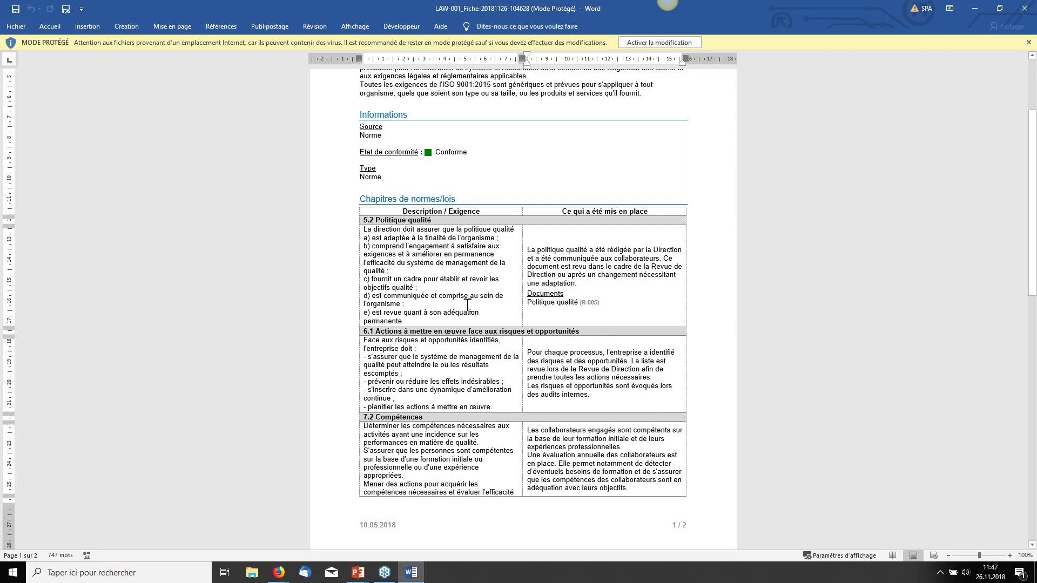
pyautogui.scroll(-2, 546, 373)
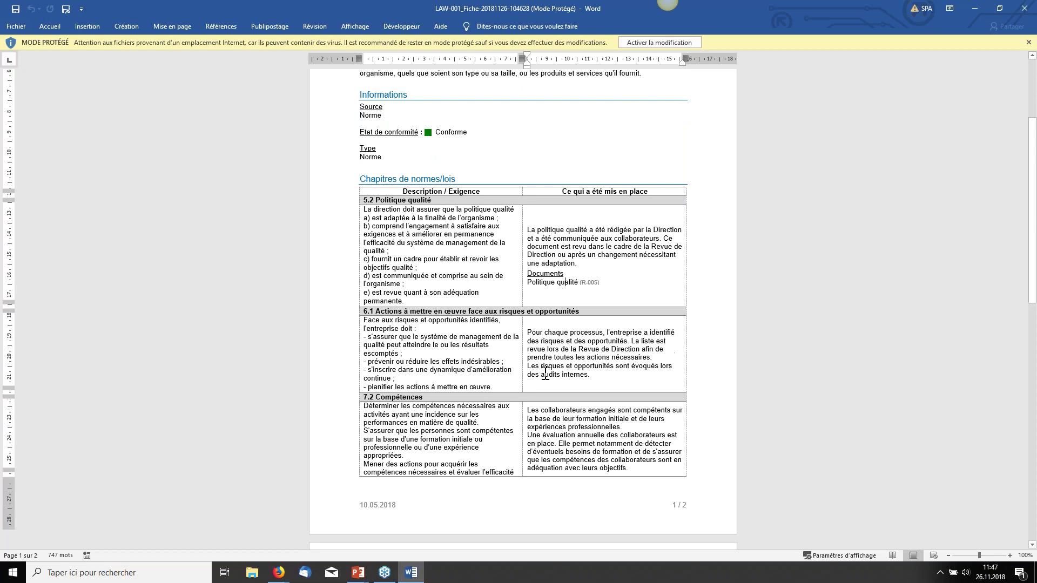
pyautogui.click(492, 220)
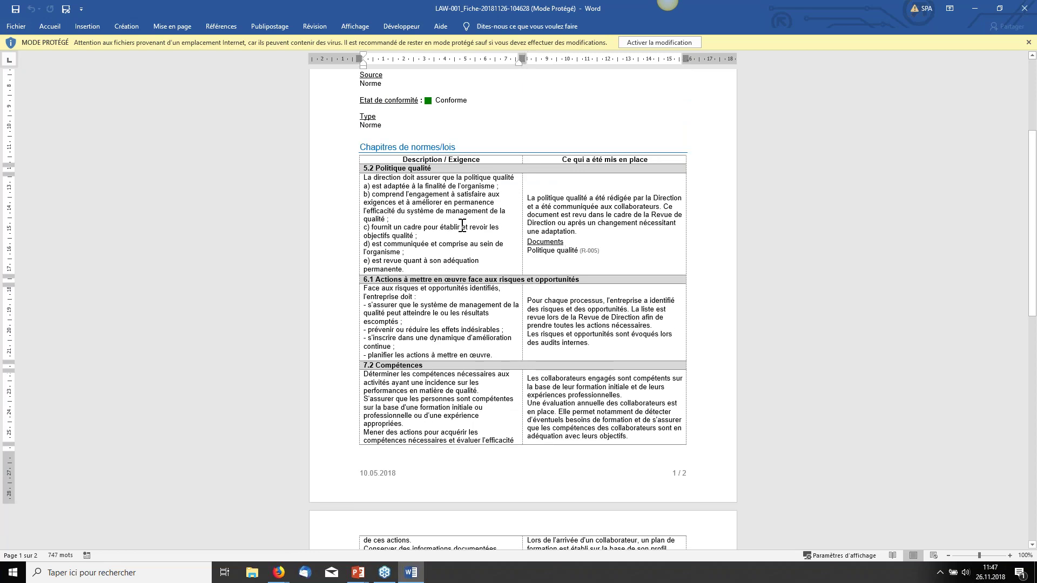
pyautogui.click(564, 215)
# - Read through the report's remaining chapters up to 9.3 Revue de direction, and close the Word document
pyautogui.scroll(-9, 603, 255)
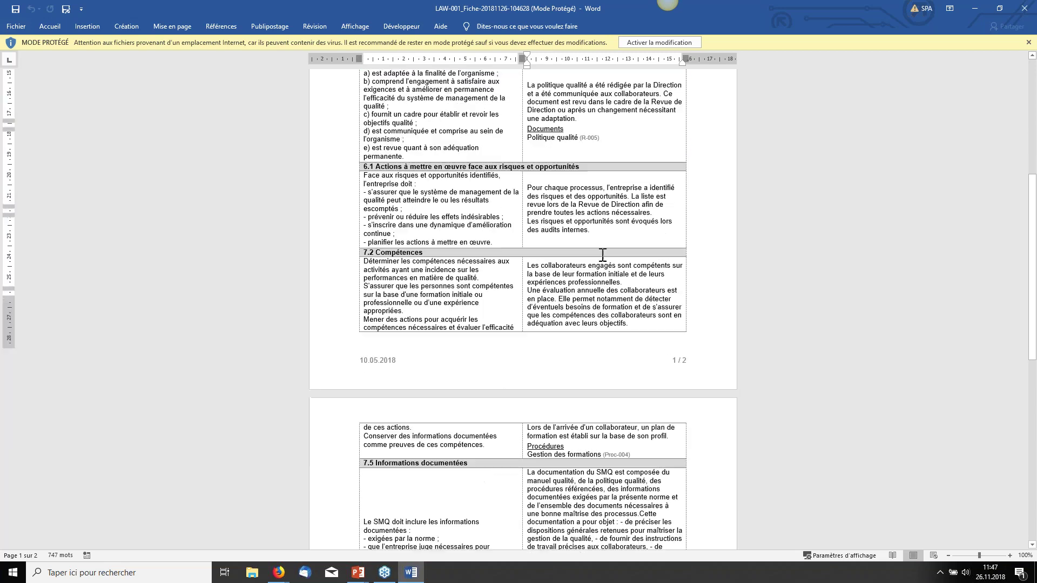
pyautogui.scroll(-6, 603, 255)
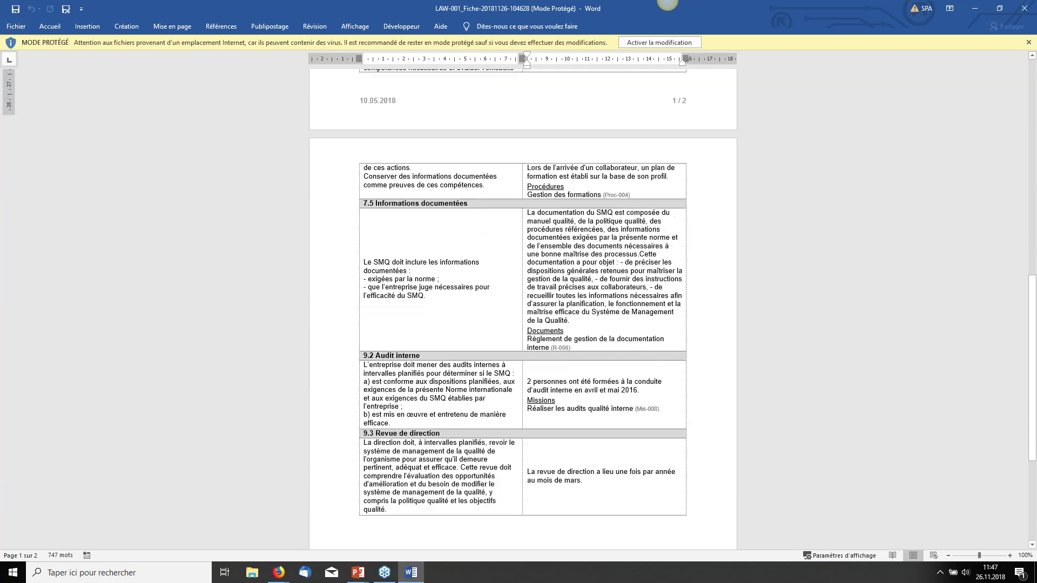
pyautogui.scroll(-2, 602, 255)
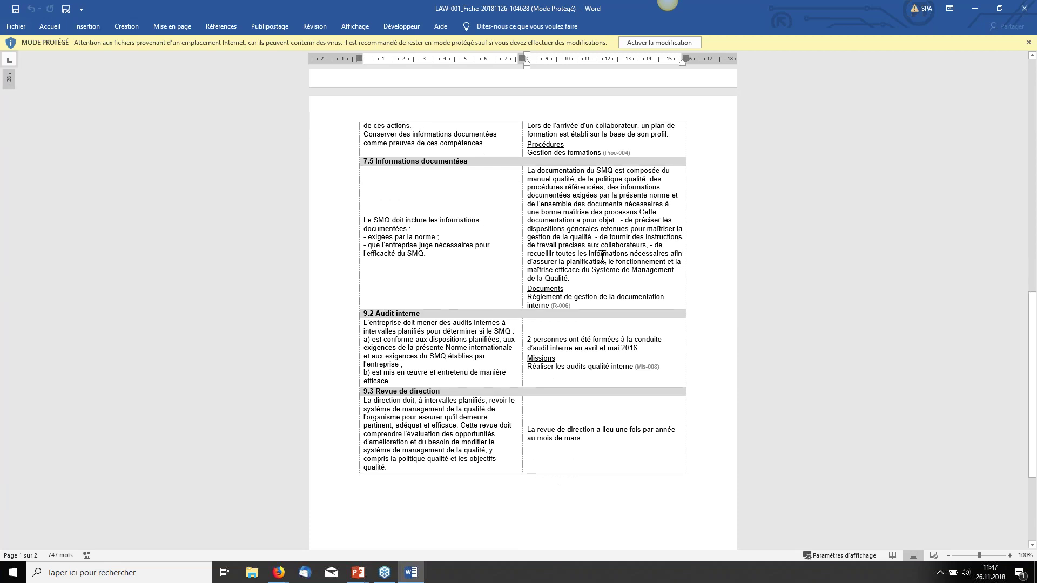
pyautogui.scroll(-4, 602, 256)
pyautogui.scroll(9, 601, 256)
pyautogui.scroll(14, 602, 255)
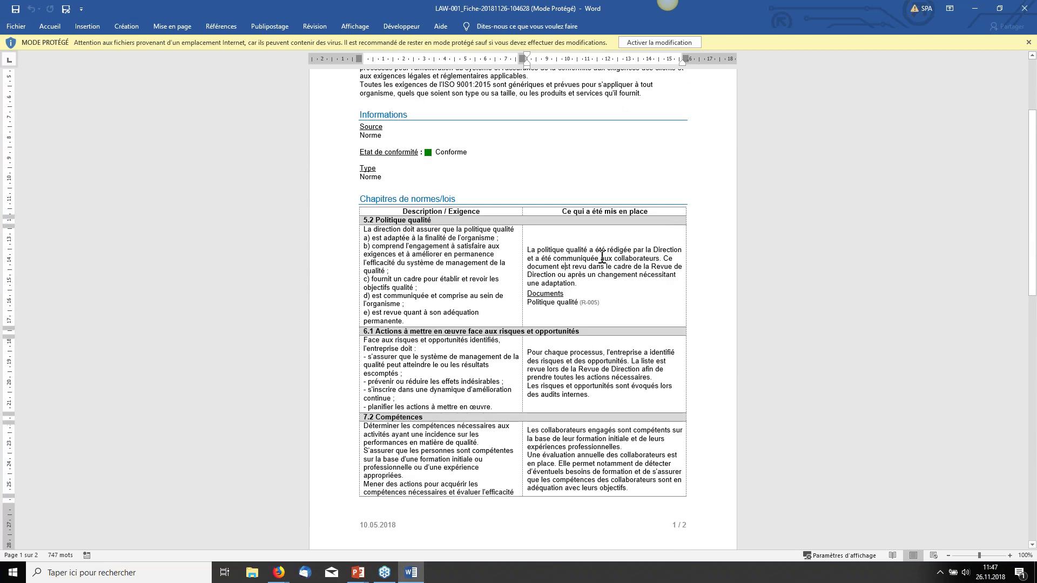
pyautogui.scroll(-10, 602, 256)
pyautogui.scroll(-3, 601, 256)
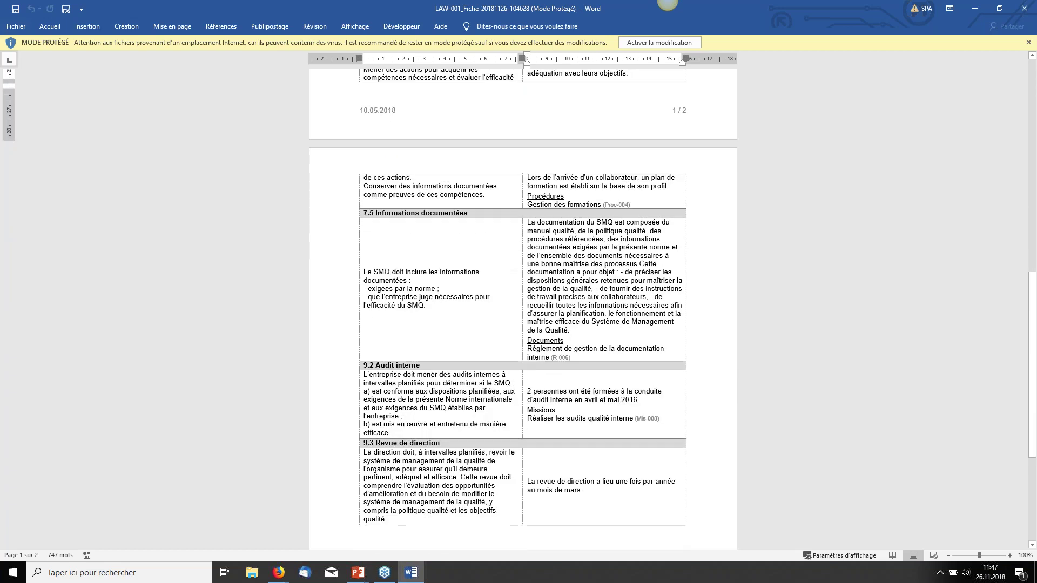
pyautogui.scroll(15, 565, 292)
pyautogui.scroll(4, 565, 292)
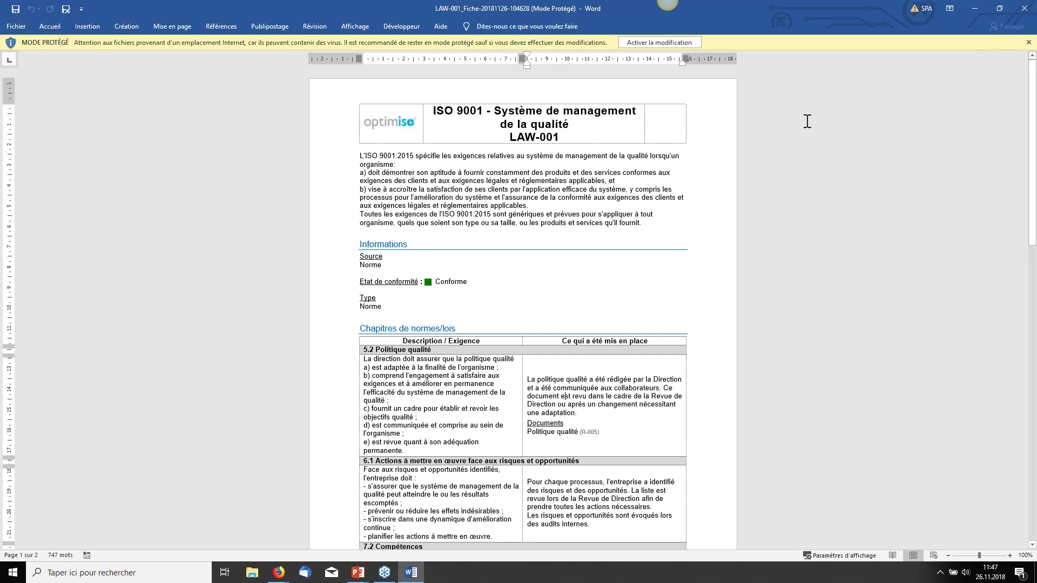
pyautogui.click(1024, 12)
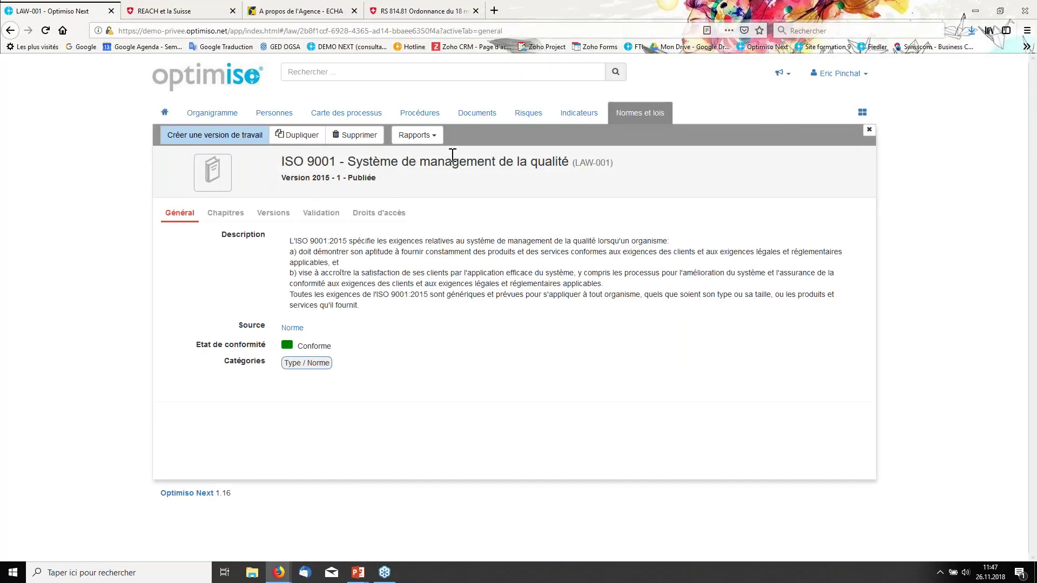
# - Generate the "Conformités détaillées" report for all standards and laws with the logo and the Information and Chapitres sections, and open it in Word
pyautogui.click(648, 116)
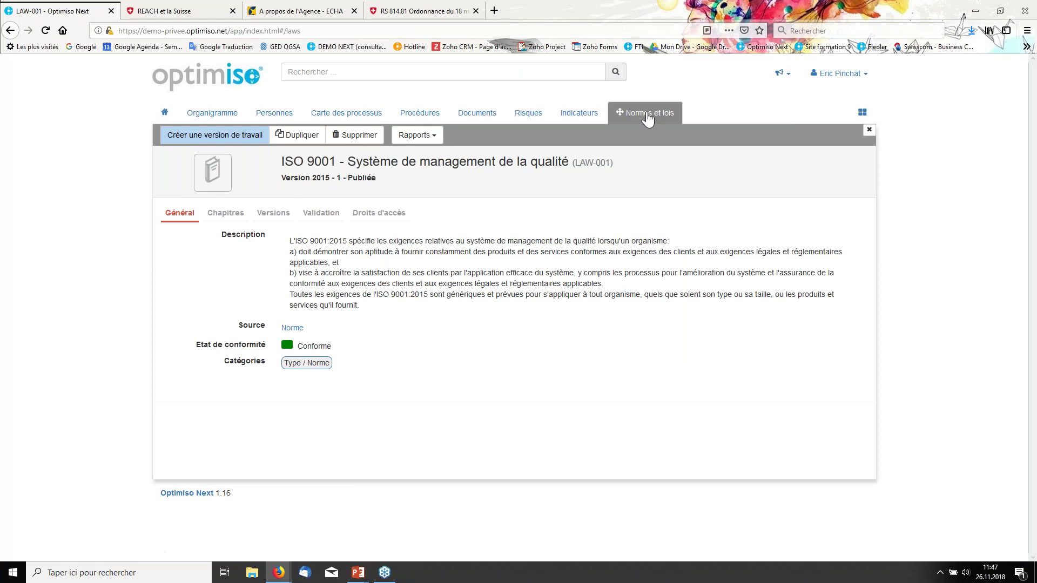
pyautogui.click(383, 144)
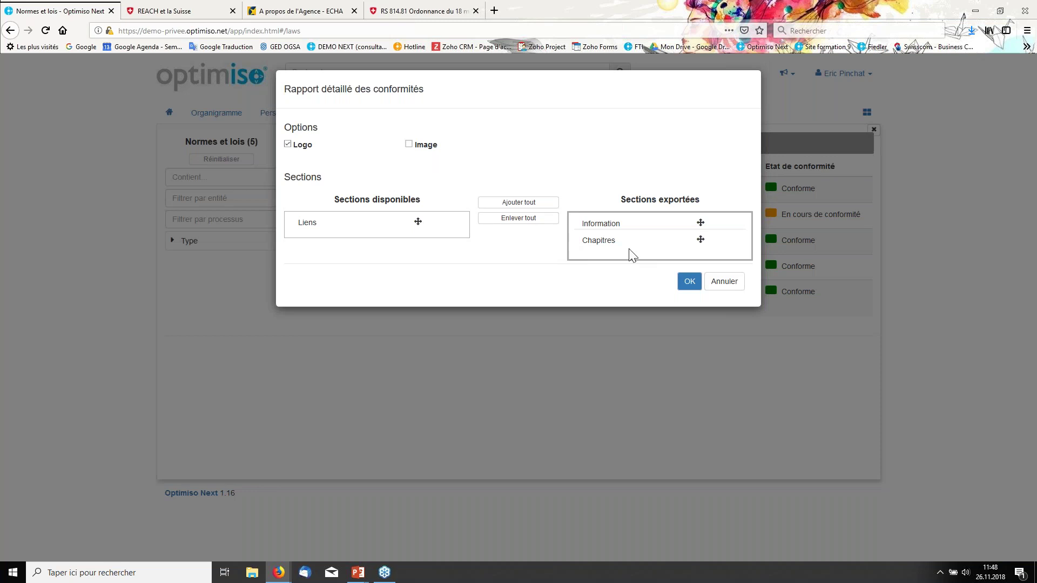
pyautogui.click(690, 283)
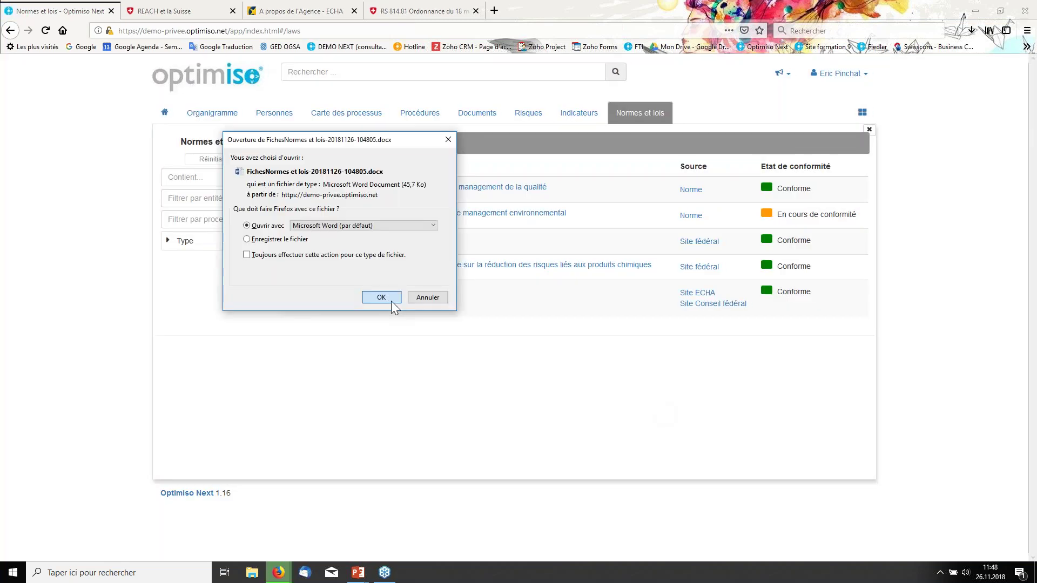
pyautogui.click(391, 300)
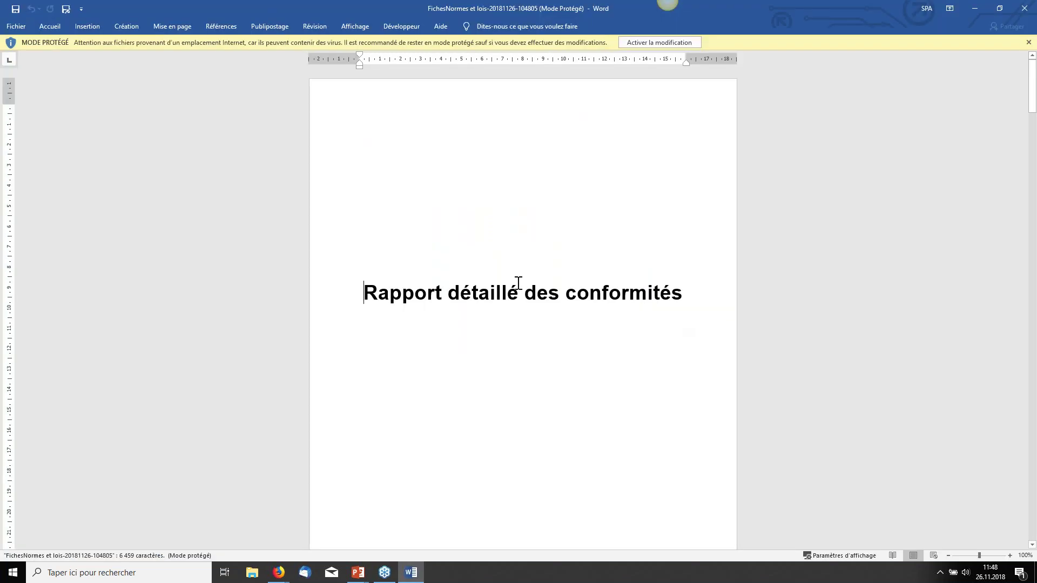
# - Skim the combined compliance report from ISO 9001 through ISO 14001 to Code des obligations, and close the Word document
pyautogui.scroll(-8, 667, 296)
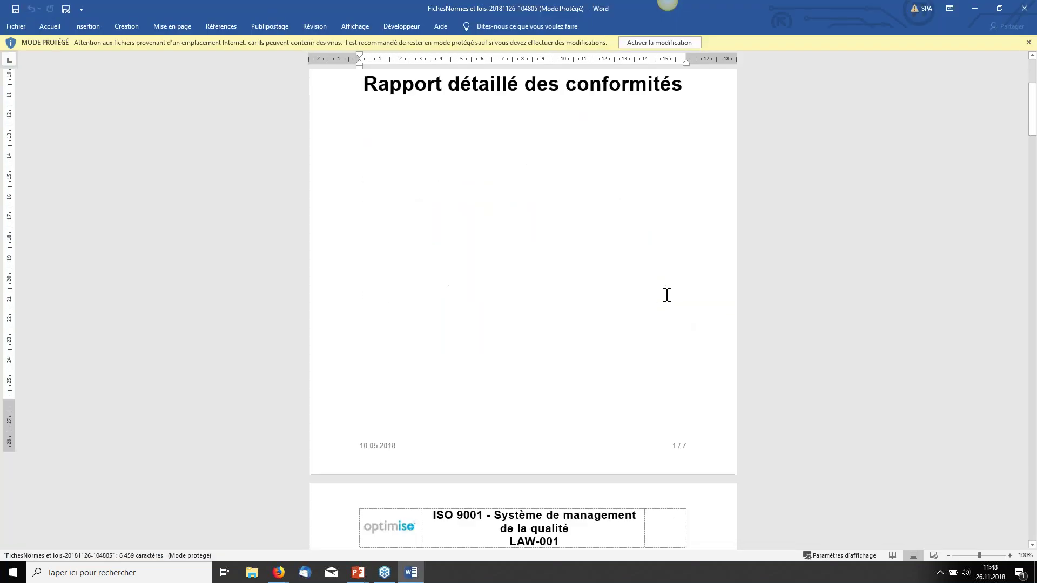
pyautogui.scroll(-18, 666, 295)
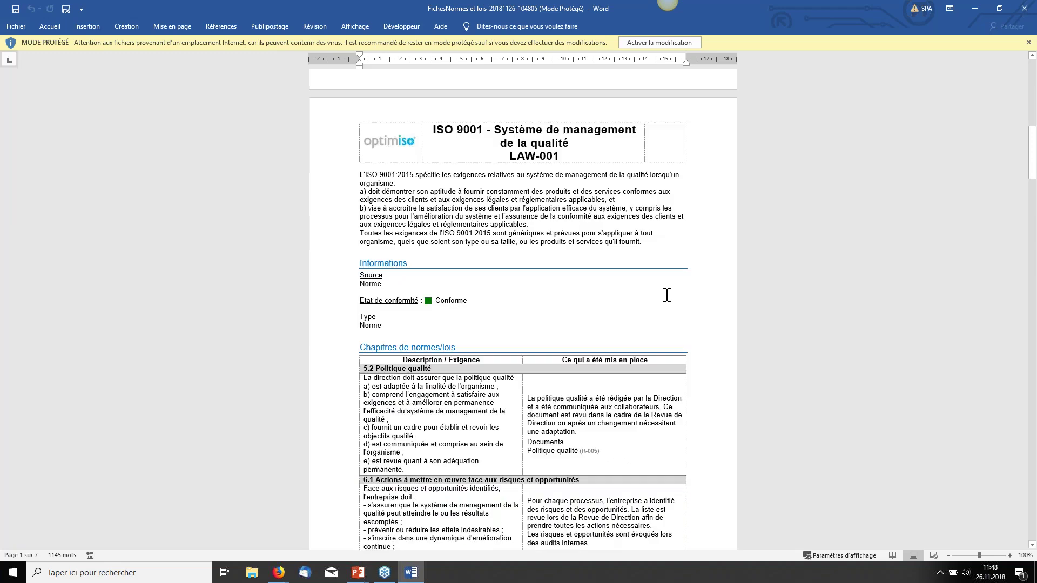
pyautogui.scroll(-7, 667, 296)
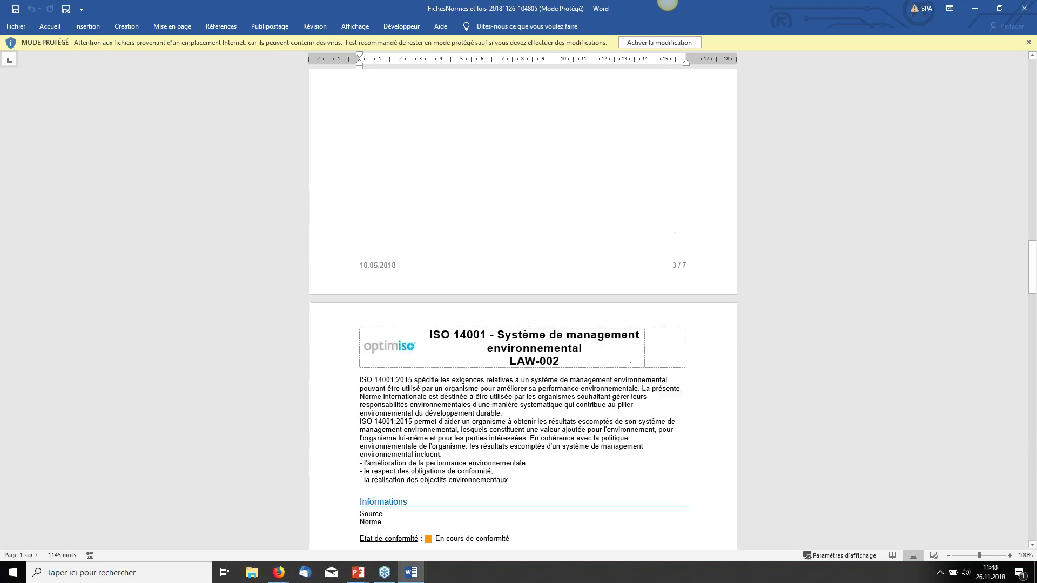
pyautogui.scroll(-20, 666, 296)
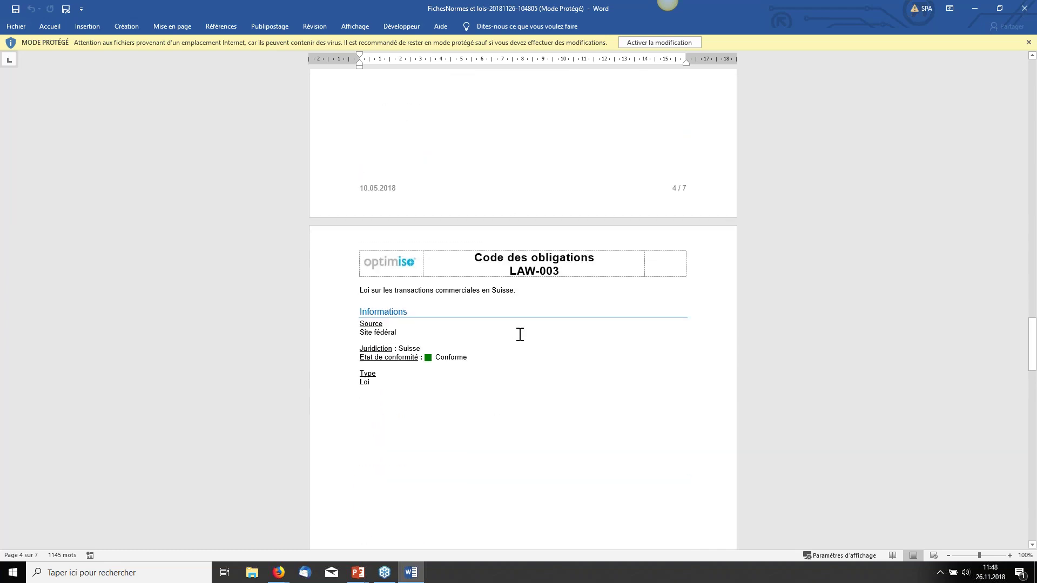
pyautogui.scroll(-5, 576, 342)
pyautogui.scroll(8, 576, 342)
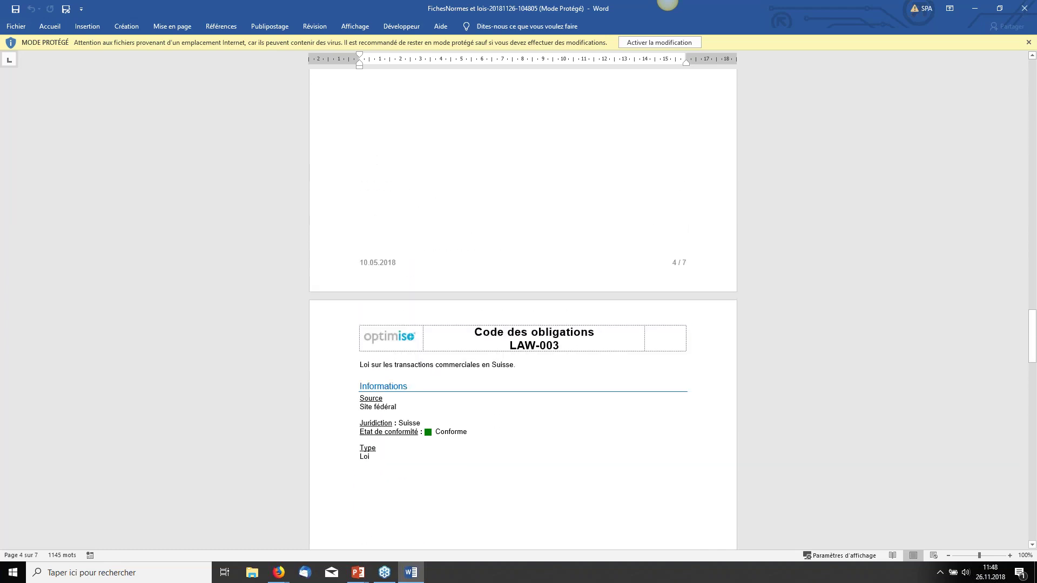
pyautogui.click(1026, 10)
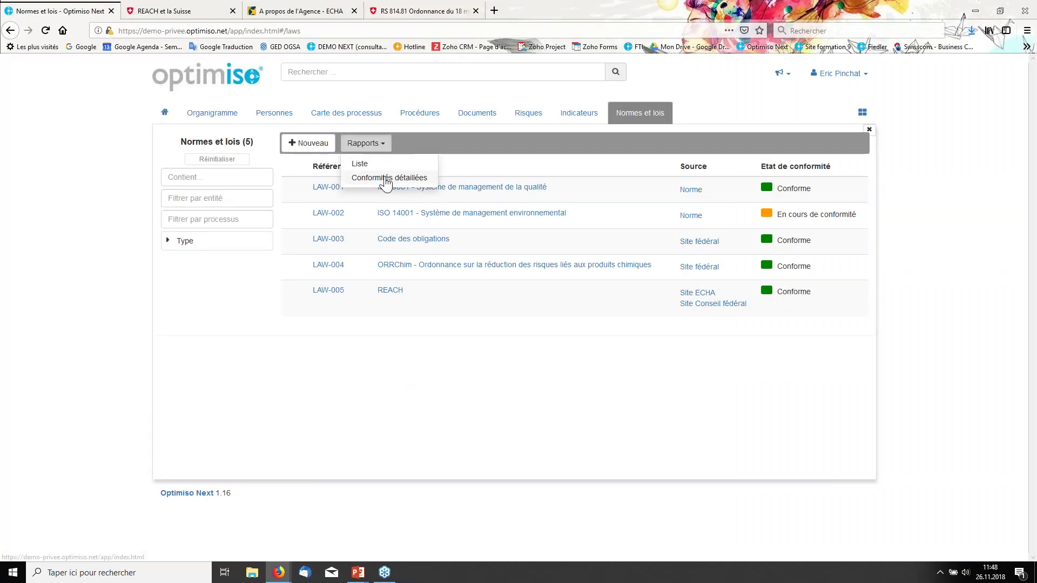
pyautogui.click(368, 143)
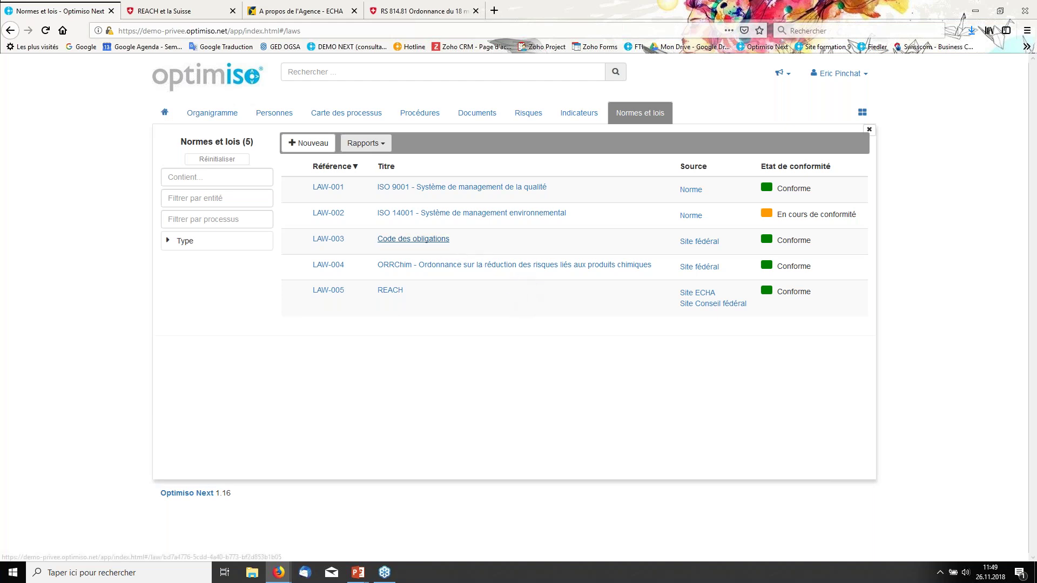
# - Open the "Amélioration continue" process from the process map for editing and go to its Liens section
pyautogui.click(346, 115)
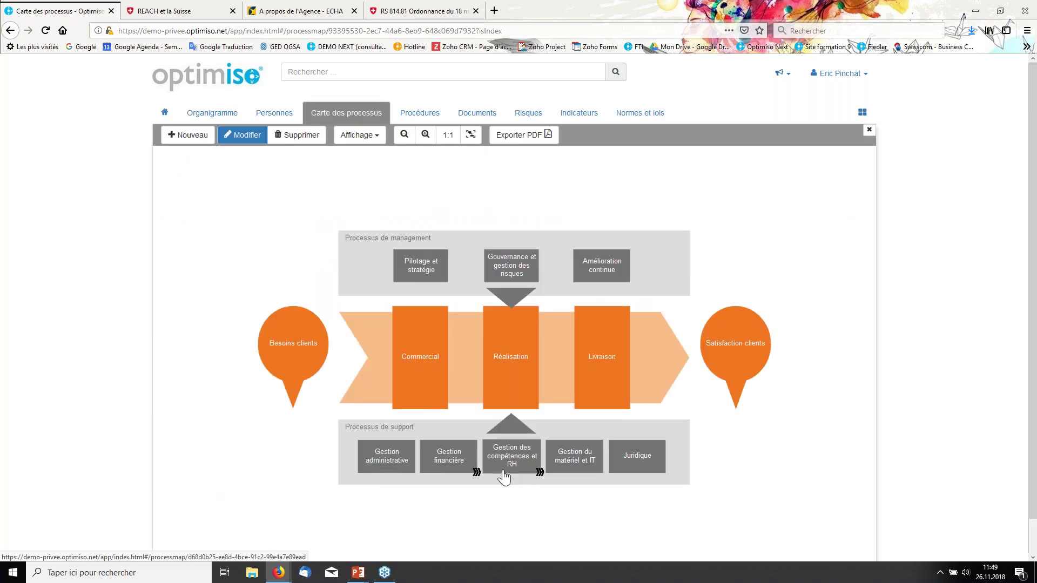
pyautogui.click(609, 275)
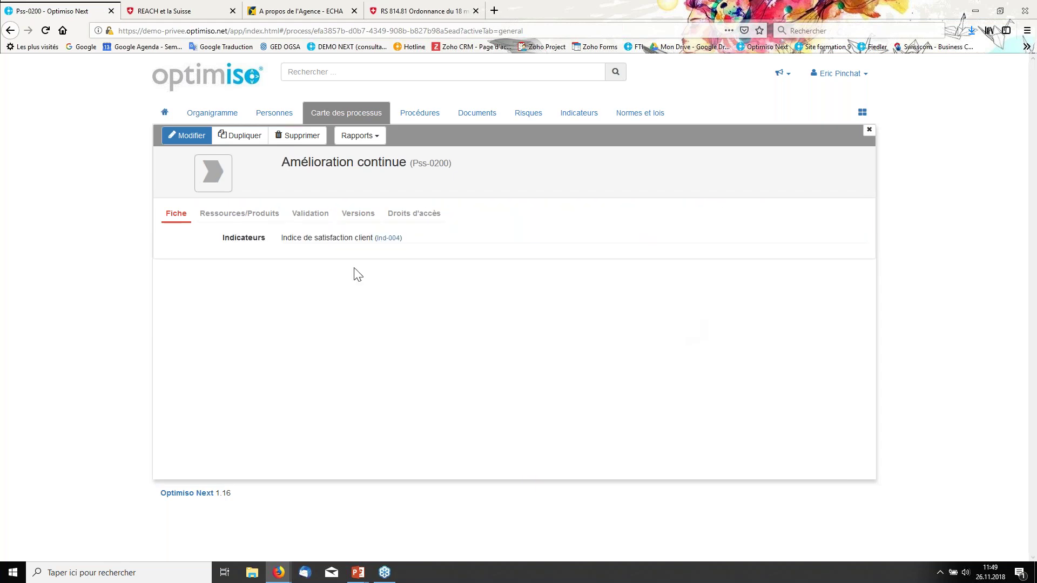
pyautogui.click(186, 136)
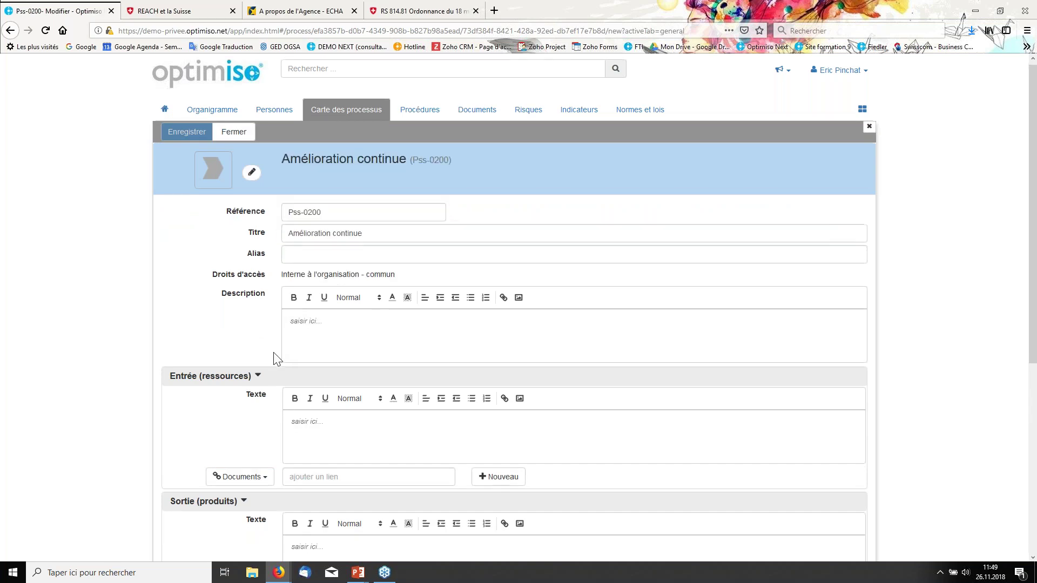
pyautogui.scroll(-2, 274, 359)
pyautogui.scroll(-8, 275, 358)
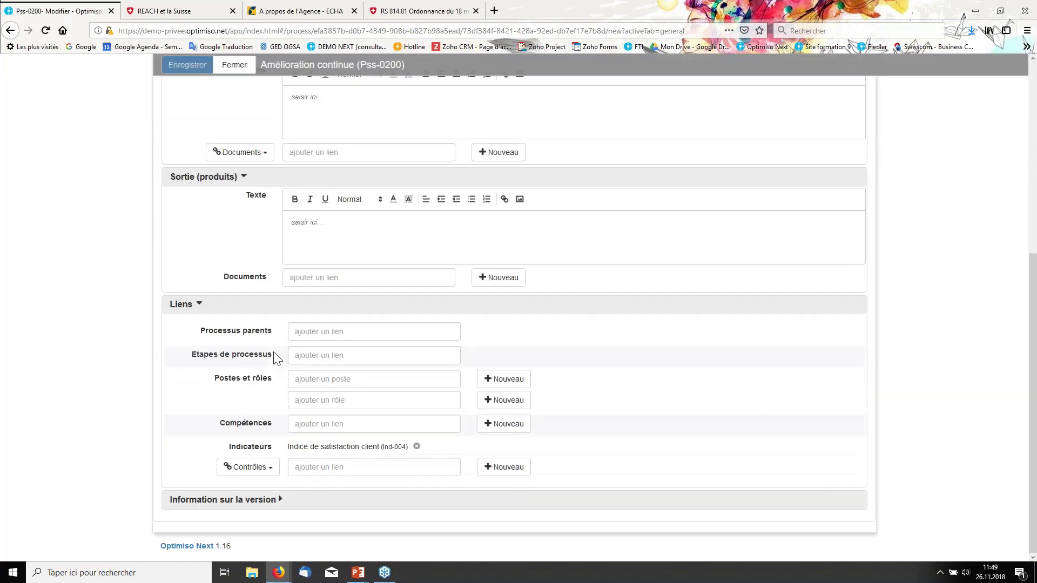
# - Link the standard "ISO 9001 - Système de management de la qualité" to the process under Normes et lois, and save the process
pyautogui.click(267, 475)
pyautogui.scroll(-1, 271, 473)
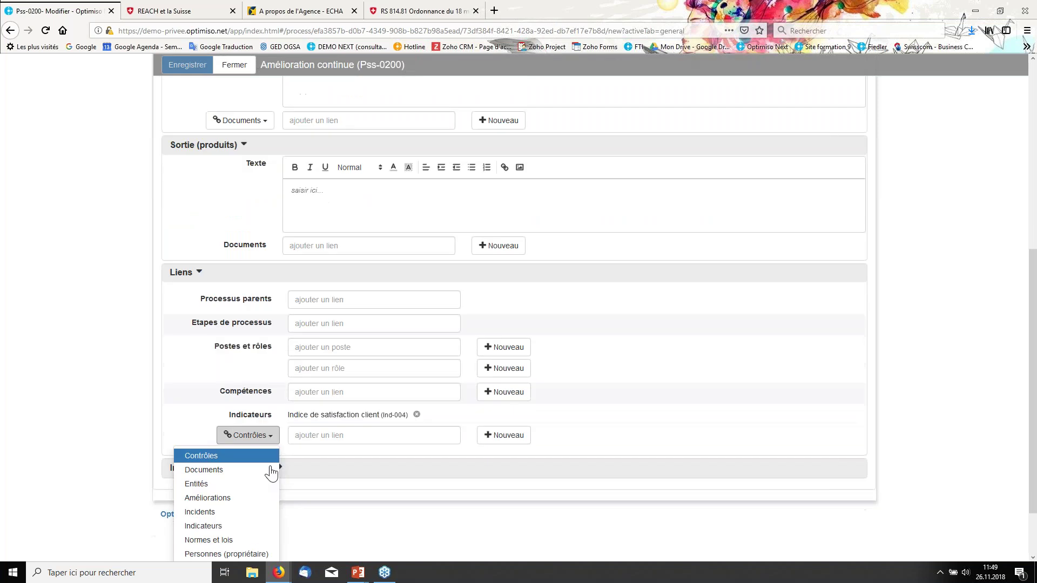
pyautogui.scroll(-2, 271, 473)
pyautogui.click(224, 465)
pyautogui.click(342, 467)
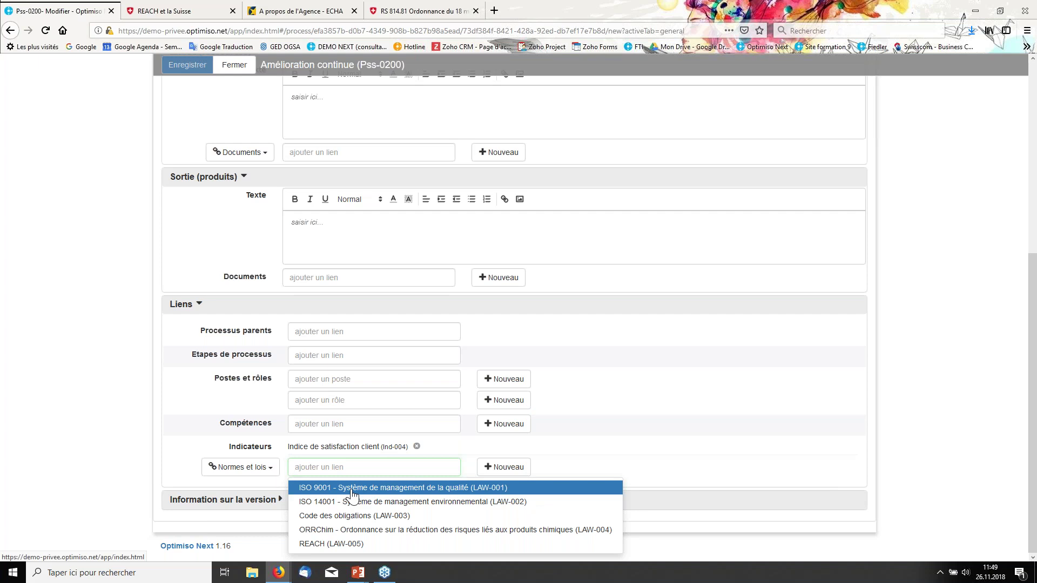
pyautogui.click(352, 489)
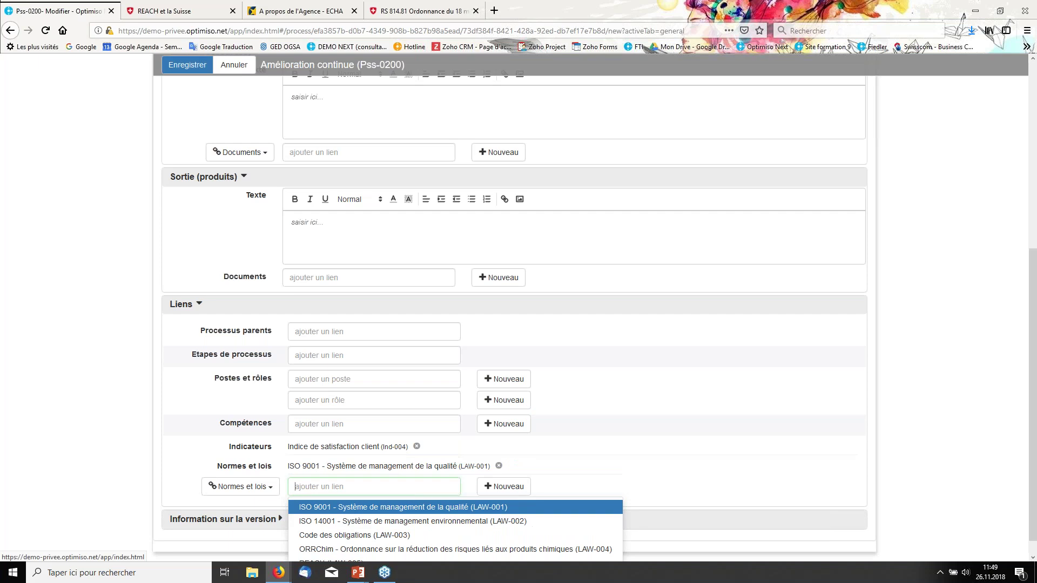
pyautogui.click(199, 69)
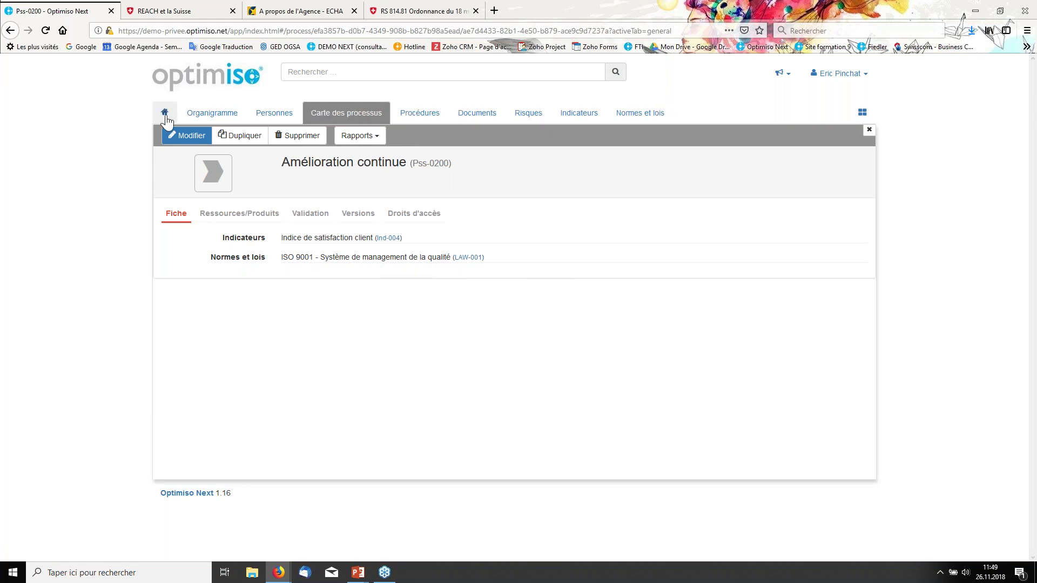
# - View the home page and the list of standards and laws, and return to the home page
pyautogui.click(164, 113)
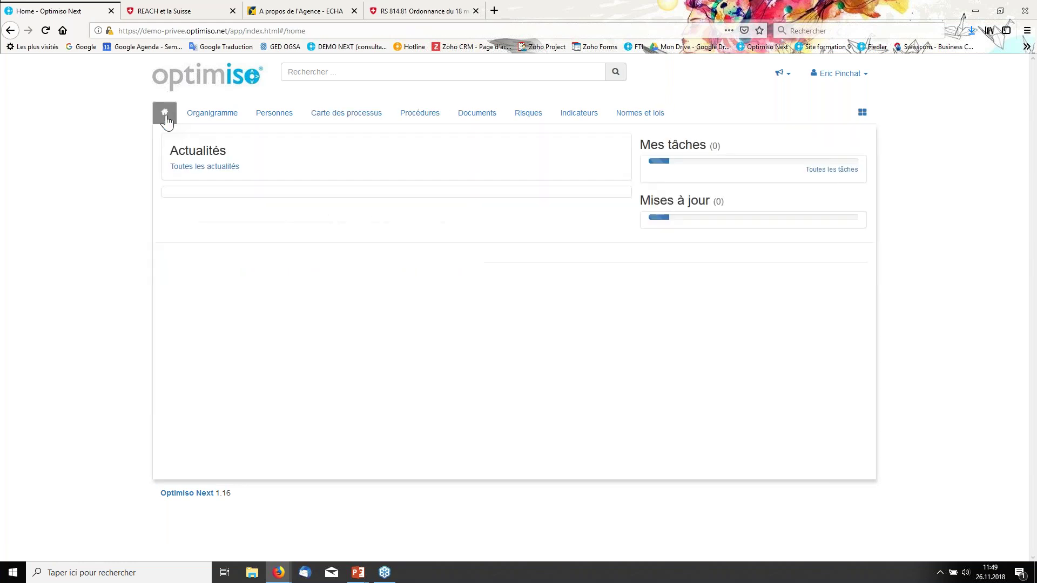
pyautogui.click(640, 115)
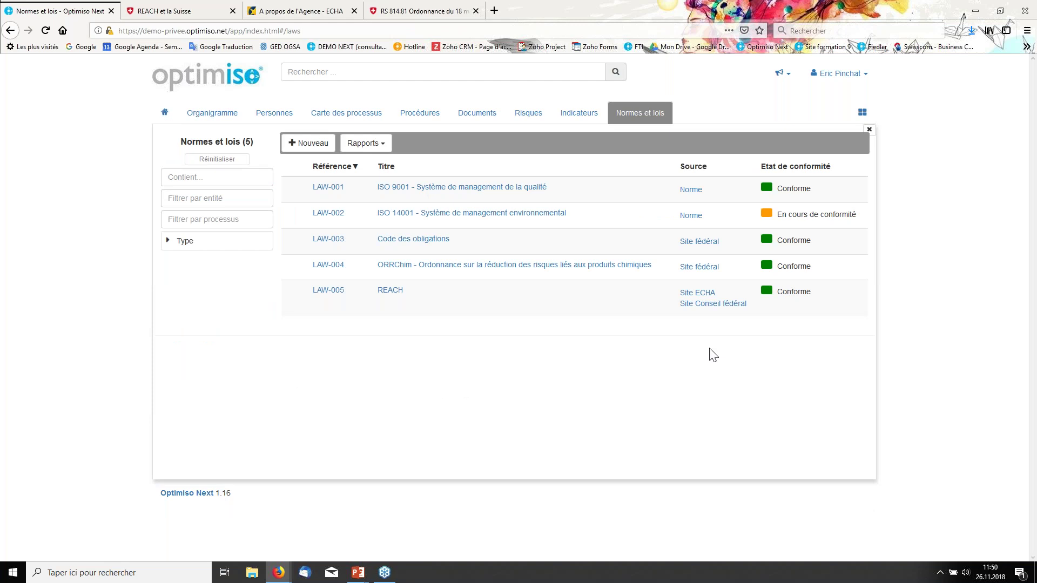
pyautogui.click(165, 116)
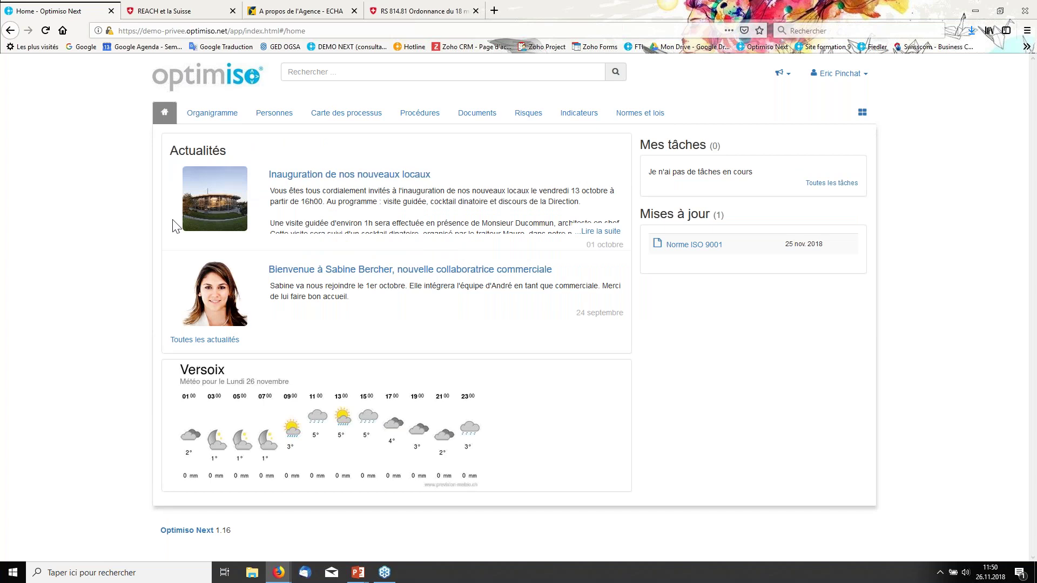